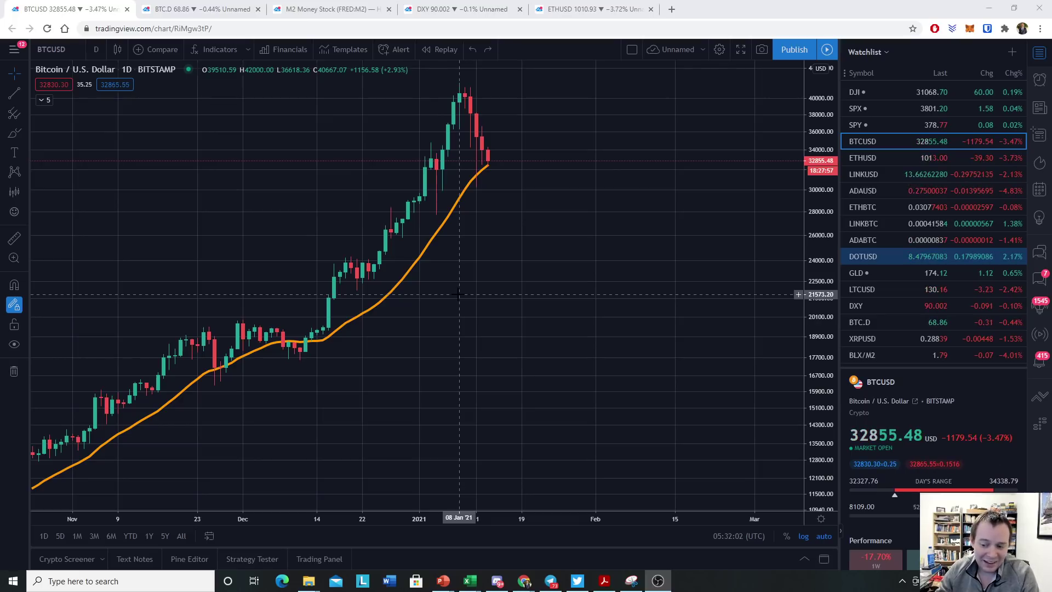
- Mark the late-November and mid-December 2020 dips to the moving average with the Brush tool, and remove the drawings
scroll(458, 295, "down", 3)
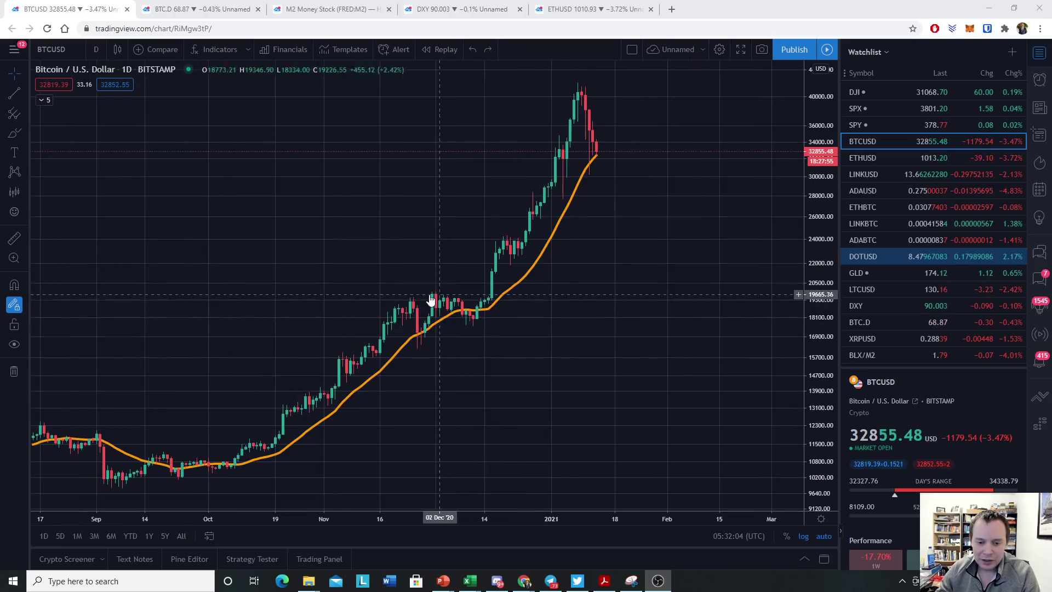
left_click_drag(813, 416, 813, 296)
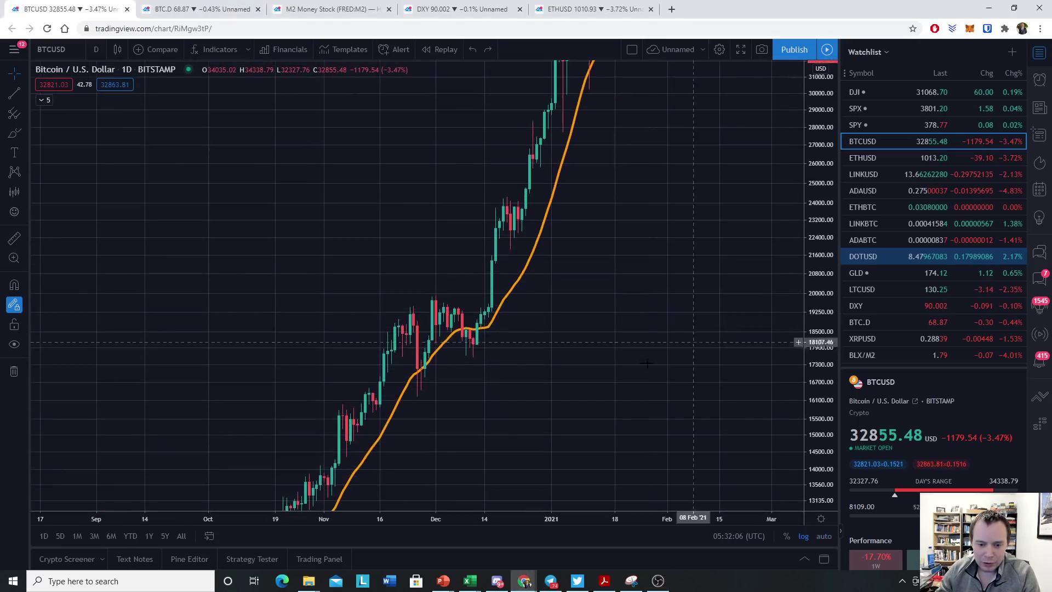
scroll(641, 367, "up", 1)
left_click_drag(641, 309, 603, 349)
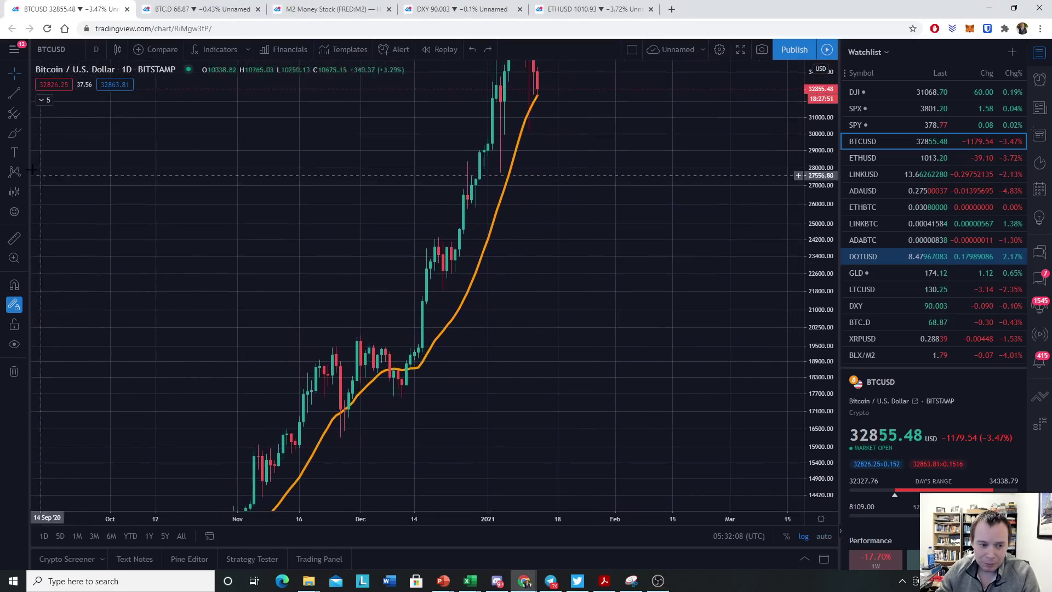
left_click(14, 134)
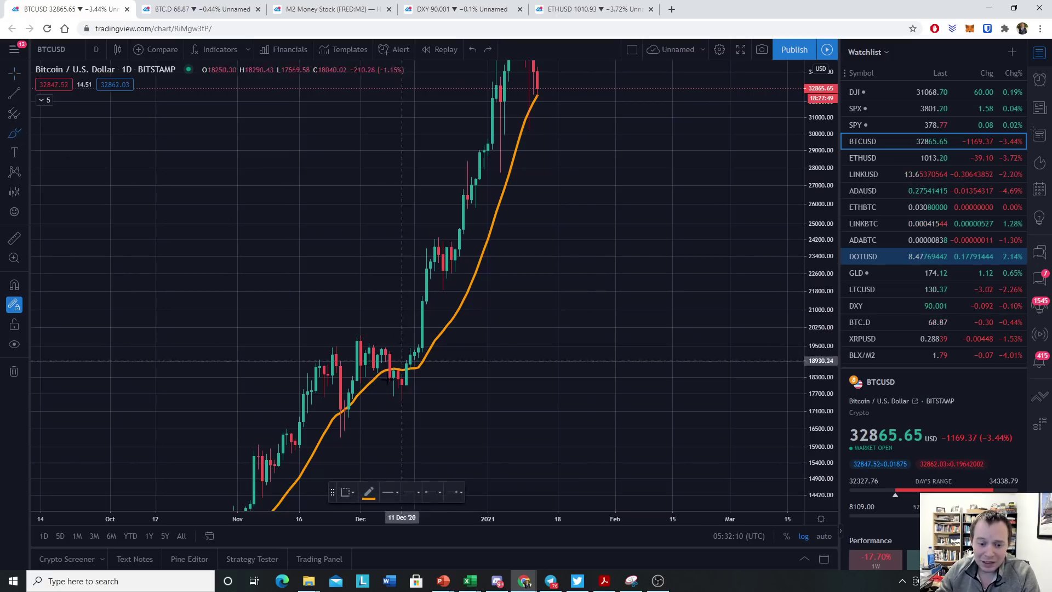
mouse_move(337, 406)
left_mouse_down()
mouse_move(335, 419)
mouse_move(352, 405)
left_mouse_up()
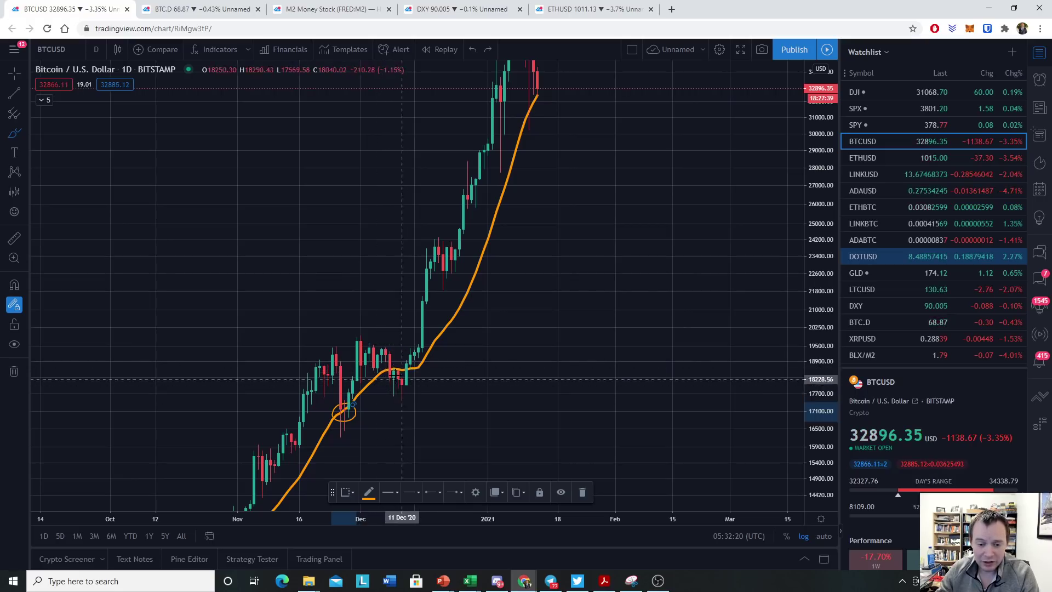
mouse_move(390, 375)
left_mouse_down()
mouse_move(422, 383)
mouse_move(400, 371)
mouse_move(431, 407)
left_mouse_up()
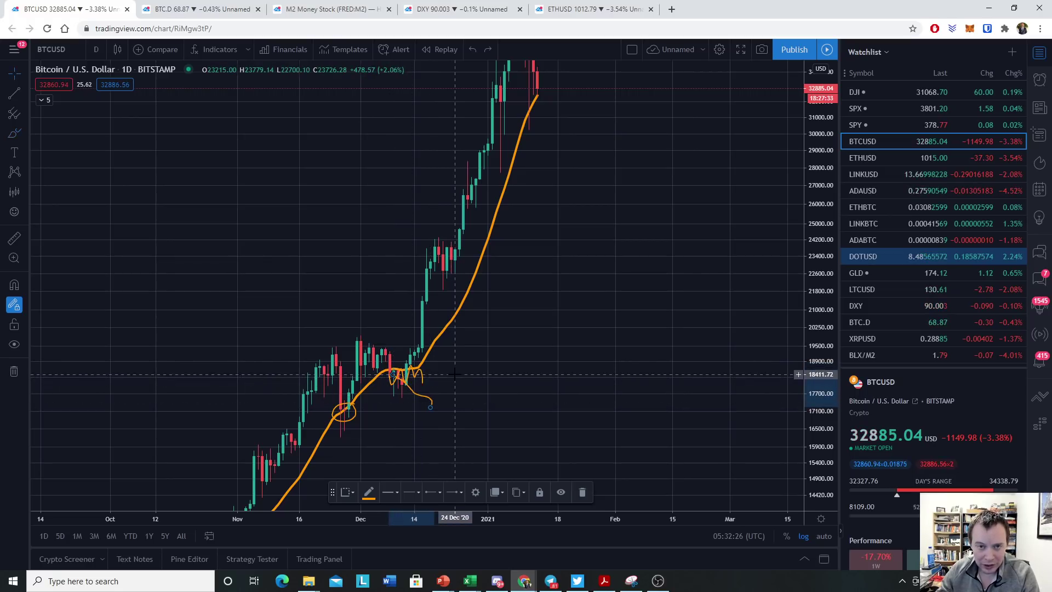
right_click(456, 371)
left_click(509, 517)
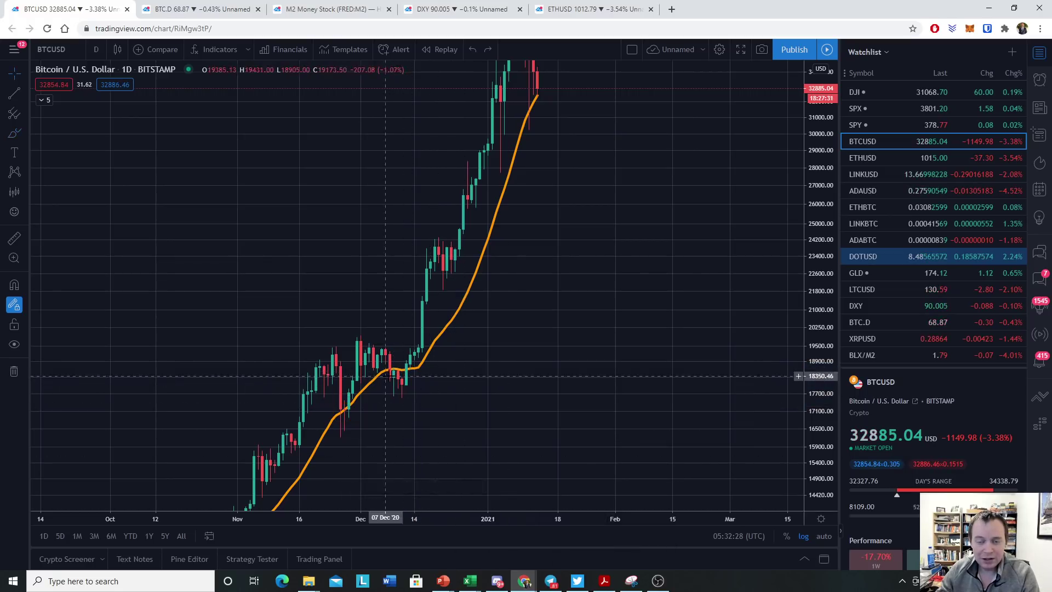
- Show the moving average's value in the indicator legend and examine the latest January 2021 candles against the average up close
left_click(15, 133)
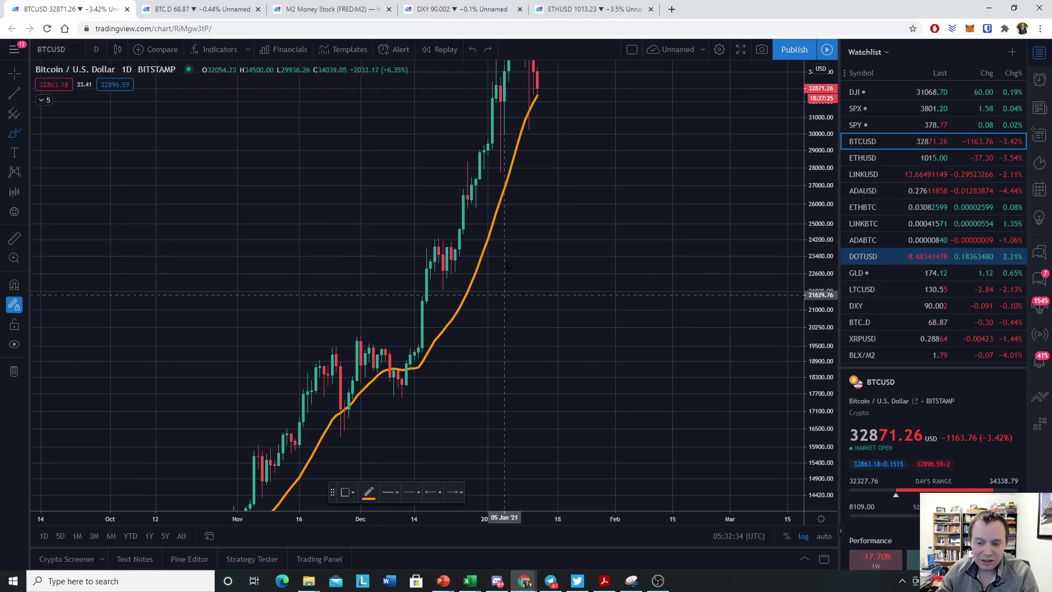
left_click(41, 101)
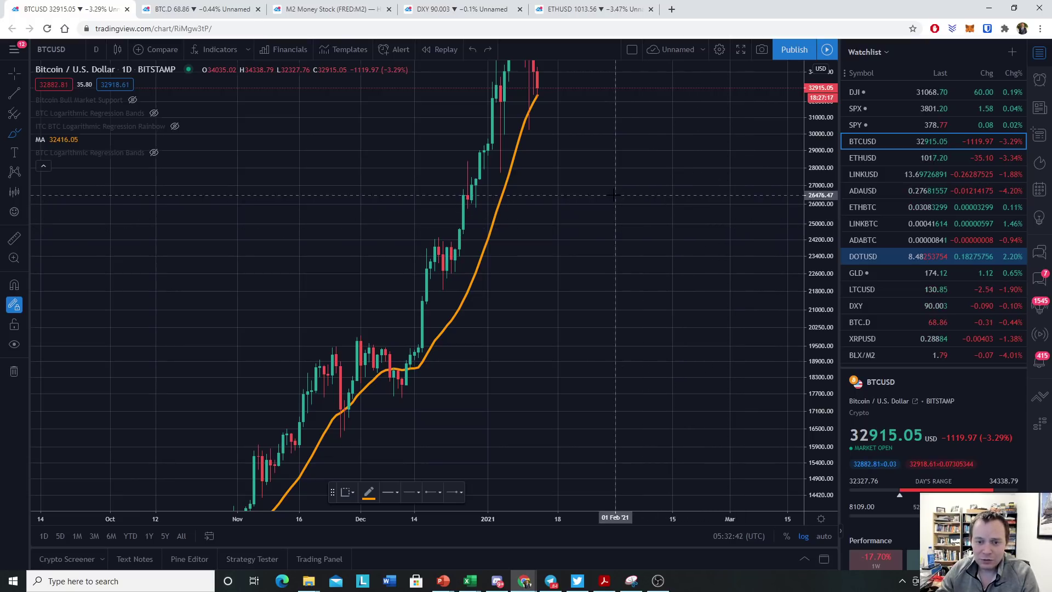
scroll(611, 200, "up", 5)
left_click(14, 73)
mouse_move(233, 199)
left_mouse_down()
mouse_move(527, 415)
mouse_move(551, 368)
left_mouse_up()
scroll(570, 371, "up", 4)
left_click_drag(815, 463, 811, 218)
left_click_drag(352, 224, 473, 305)
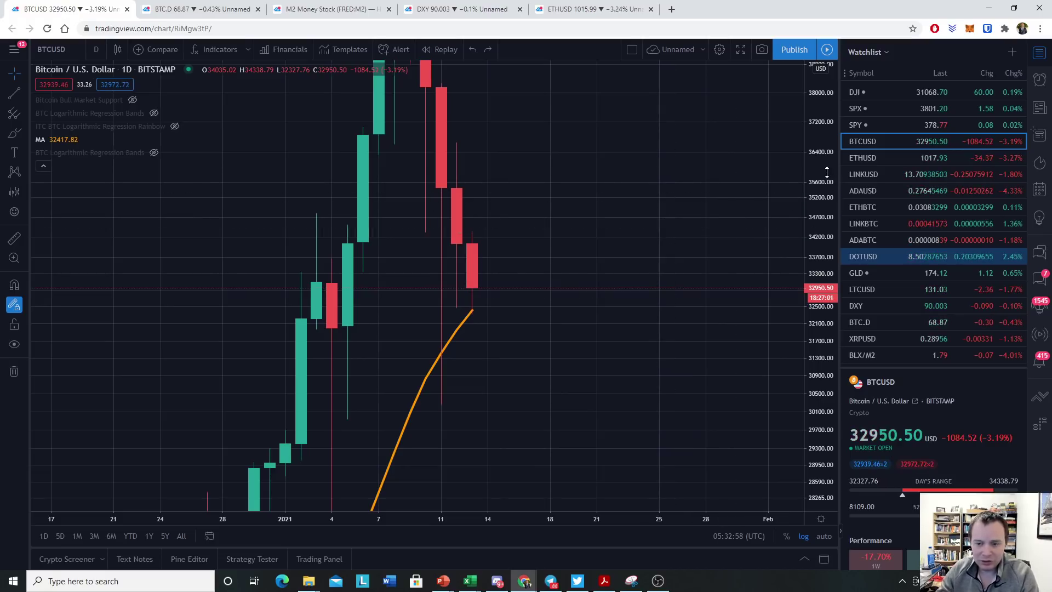
left_click_drag(827, 172, 801, 329)
scroll(669, 324, "down", 5)
left_click(44, 167)
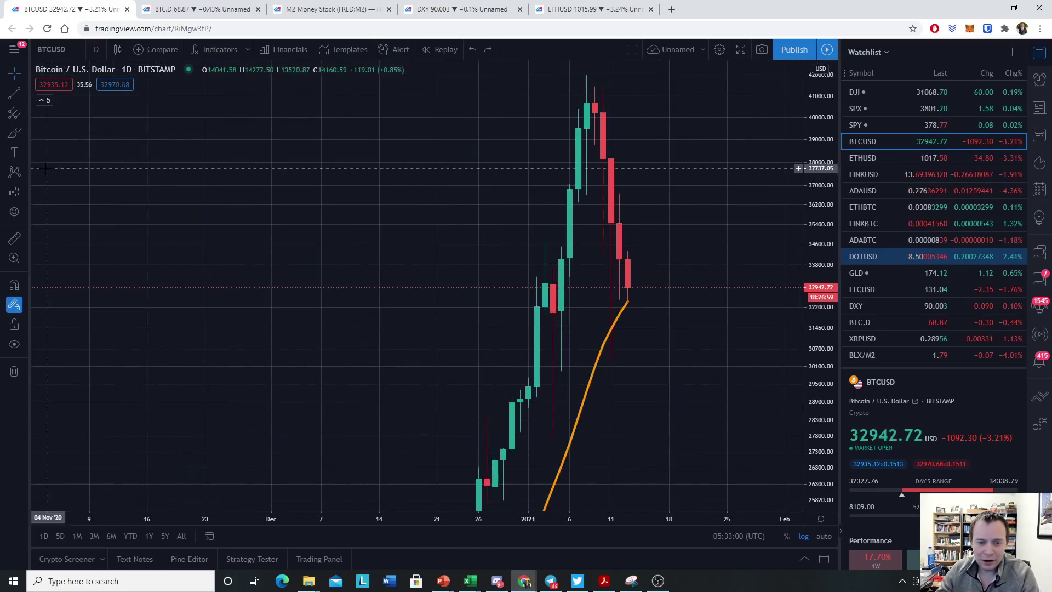
- Trace the December 2020 dip below the moving average and its rebound with the Brush tool, and remove the drawing
scroll(545, 323, "up", 4)
left_click_drag(543, 399, 772, 54)
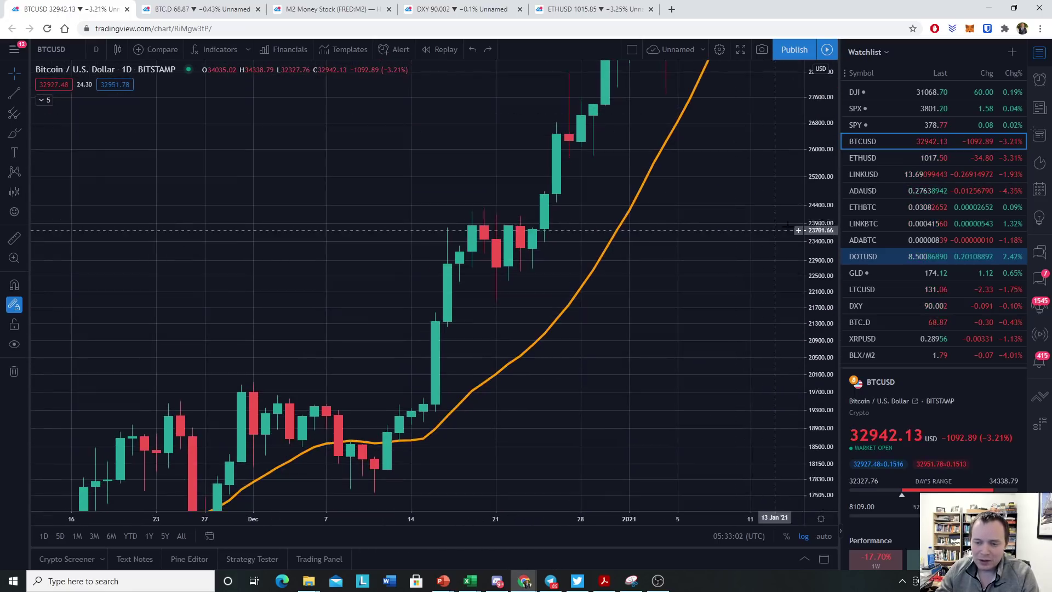
scroll(810, 167, "down", 6)
left_click_drag(826, 181, 794, 384)
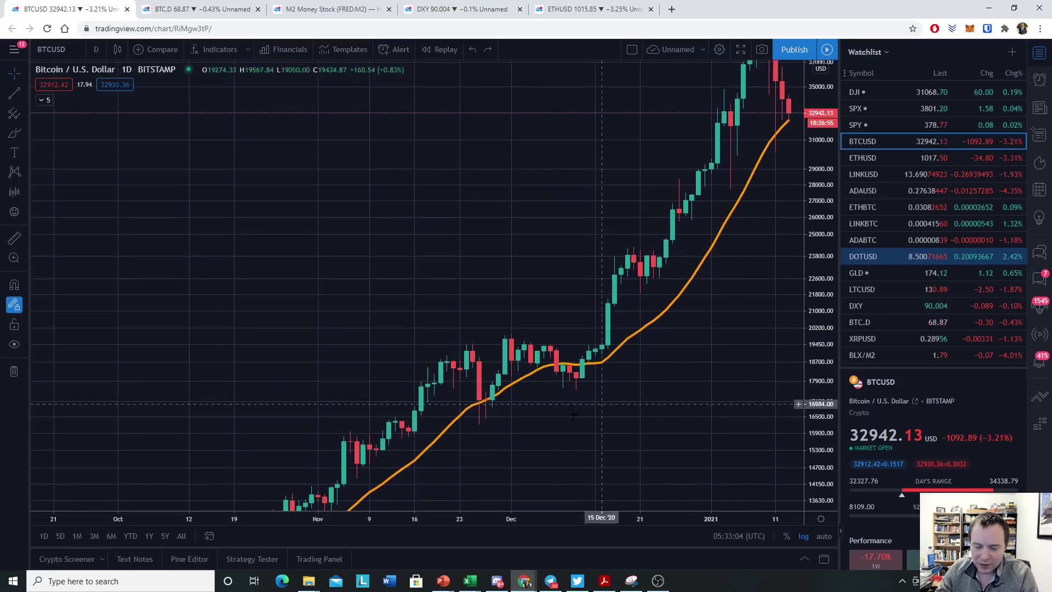
left_click_drag(601, 404, 574, 357)
left_click(10, 133)
mouse_move(486, 294)
left_mouse_down()
mouse_move(548, 322)
mouse_move(605, 236)
left_mouse_up()
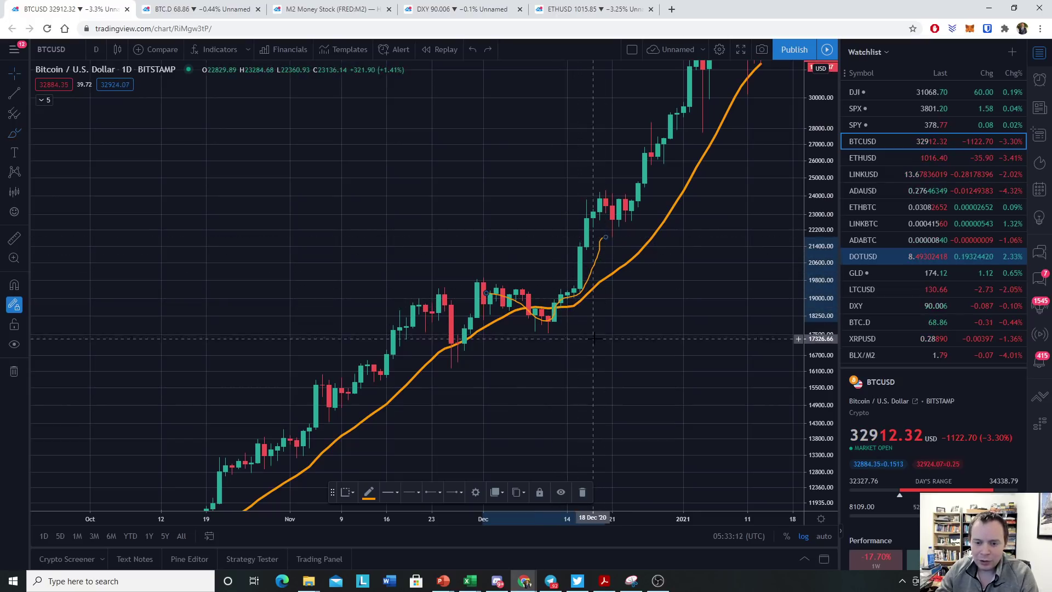
right_click(594, 339)
left_click(651, 516)
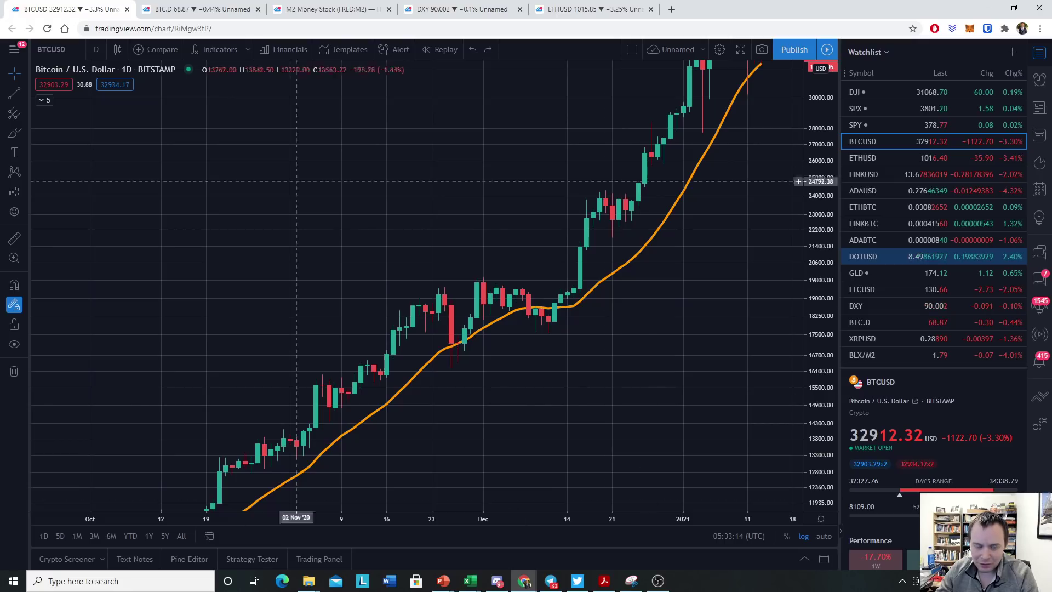
- Circle the 26 November 2020 touch of the moving average and measure the price range from there up to the 30 November high
left_click(14, 133)
mouse_move(458, 340)
left_mouse_down()
mouse_move(446, 349)
mouse_move(451, 340)
left_mouse_up()
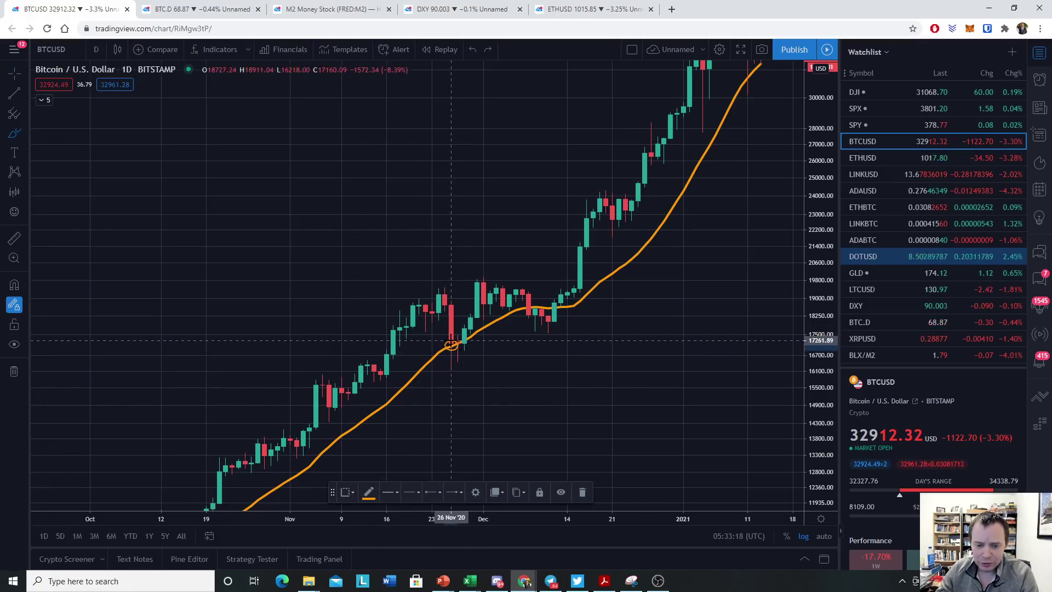
left_click(26, 195)
left_click(66, 279)
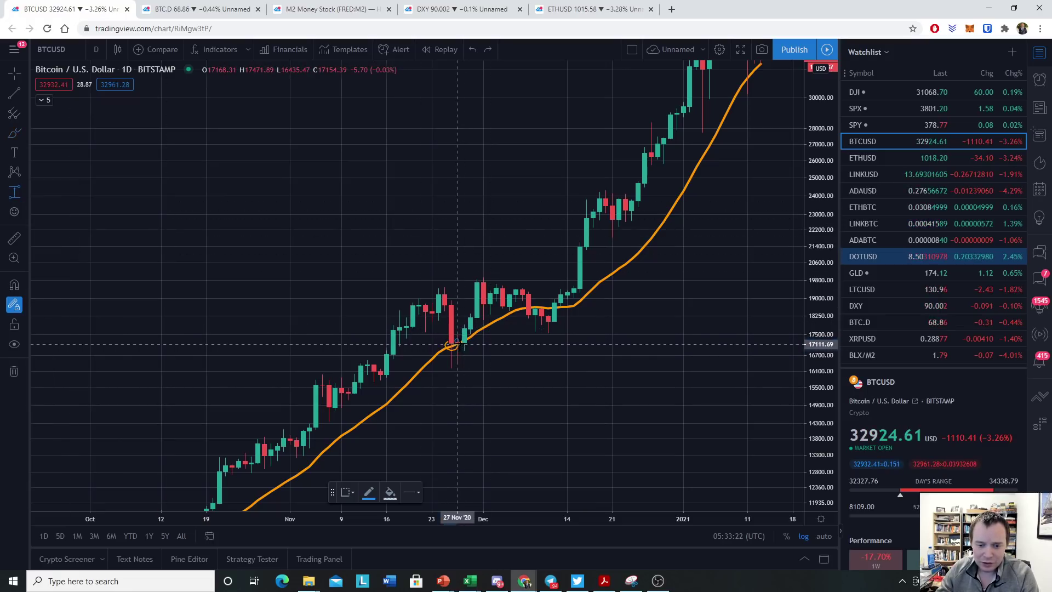
left_click(458, 344)
left_click(476, 281)
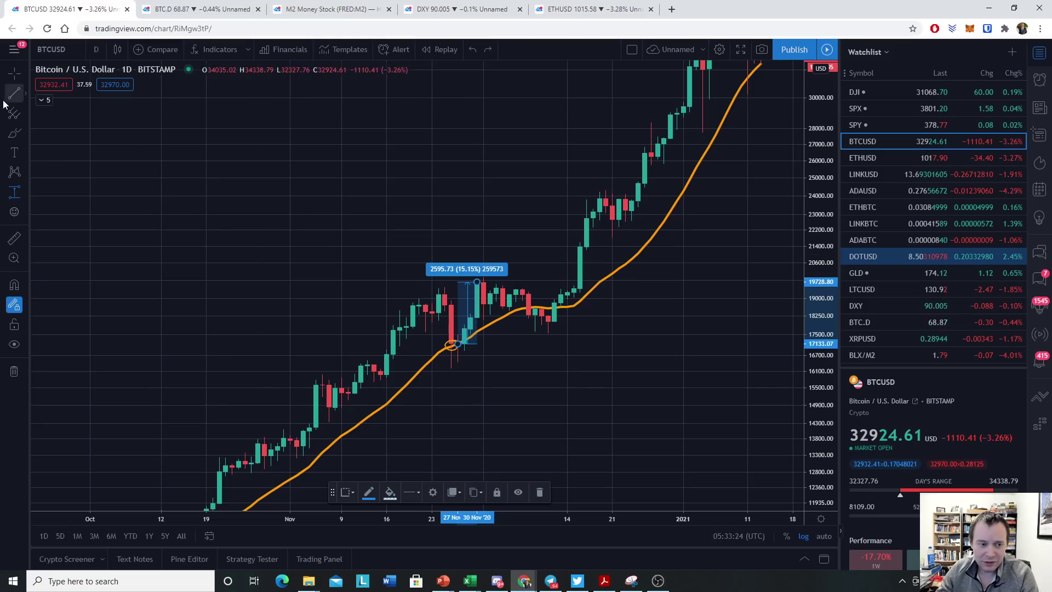
- Measure the price range from the moving average on 12 August 2020 up to the mid-August high
left_click_drag(143, 287, 586, 8)
scroll(295, 361, "down", 8)
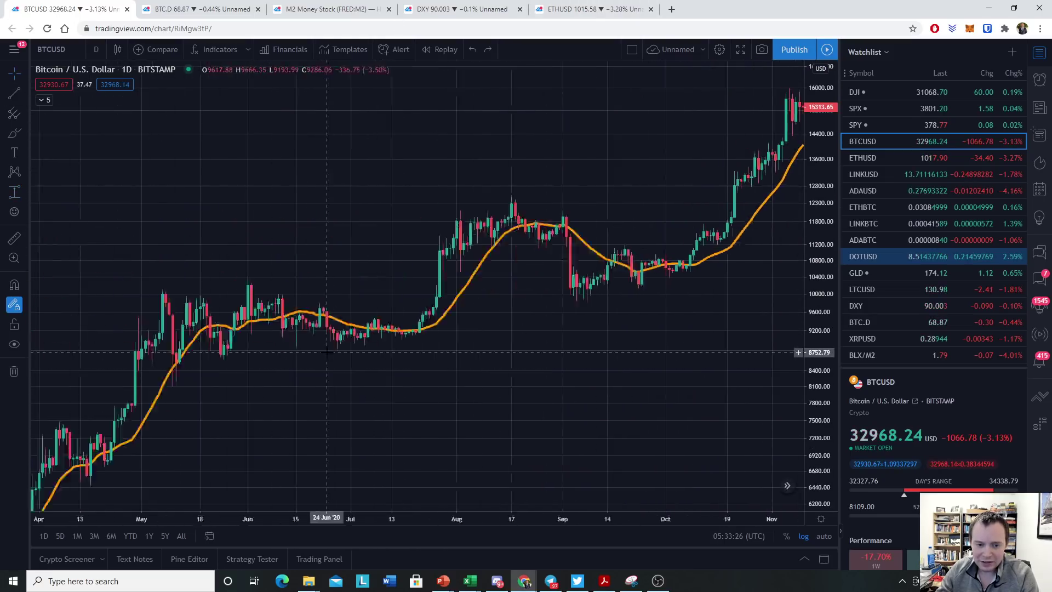
left_click_drag(499, 373, 430, 376)
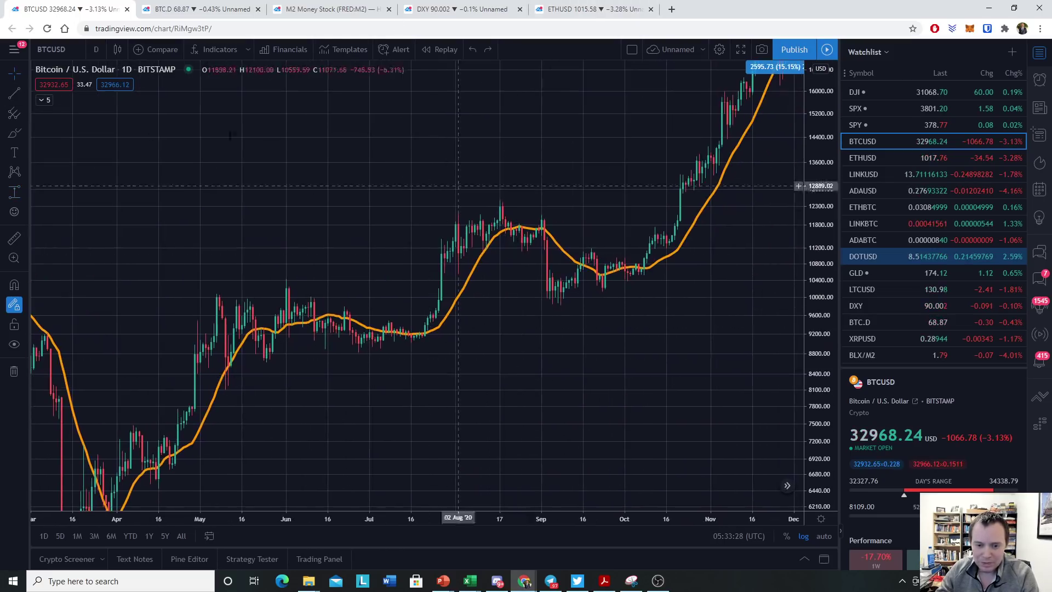
scroll(396, 335, "up", 1)
scroll(396, 333, "up", 3)
left_click_drag(808, 443, 807, 222)
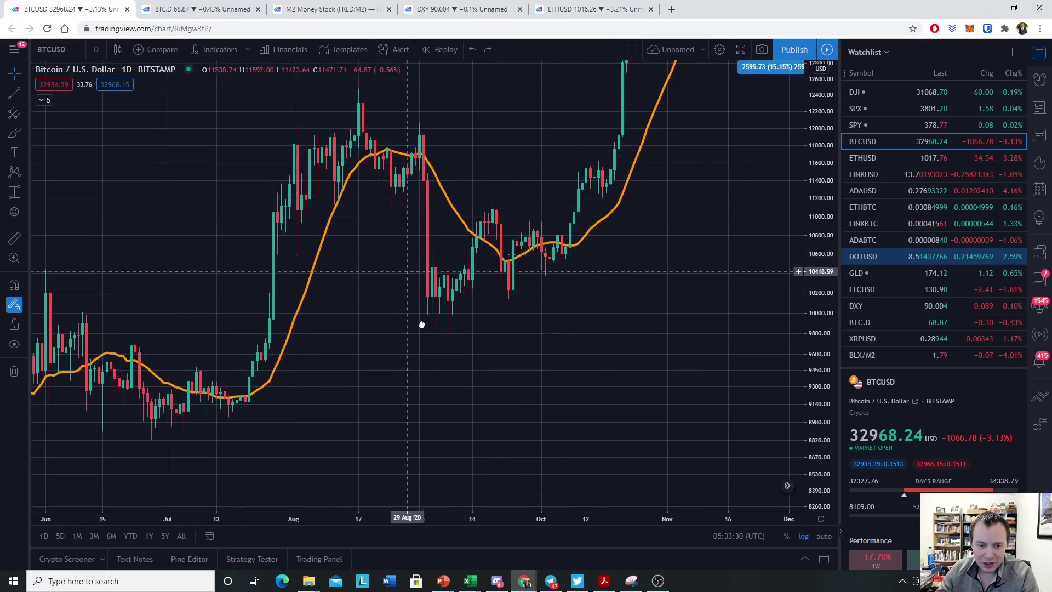
left_click_drag(422, 324, 443, 426)
left_click(14, 192)
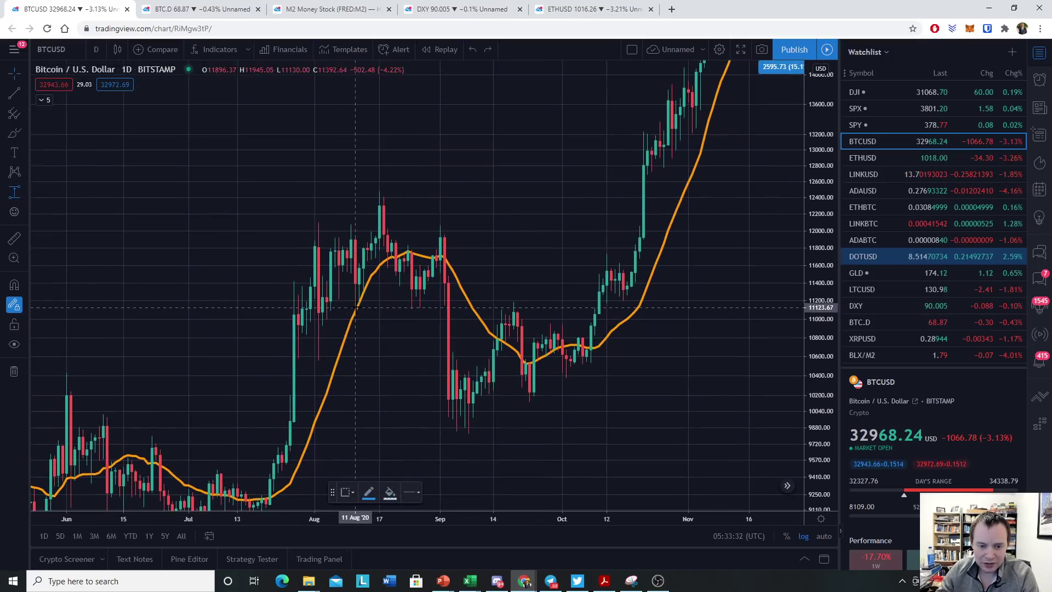
left_click(359, 307)
left_click(384, 193)
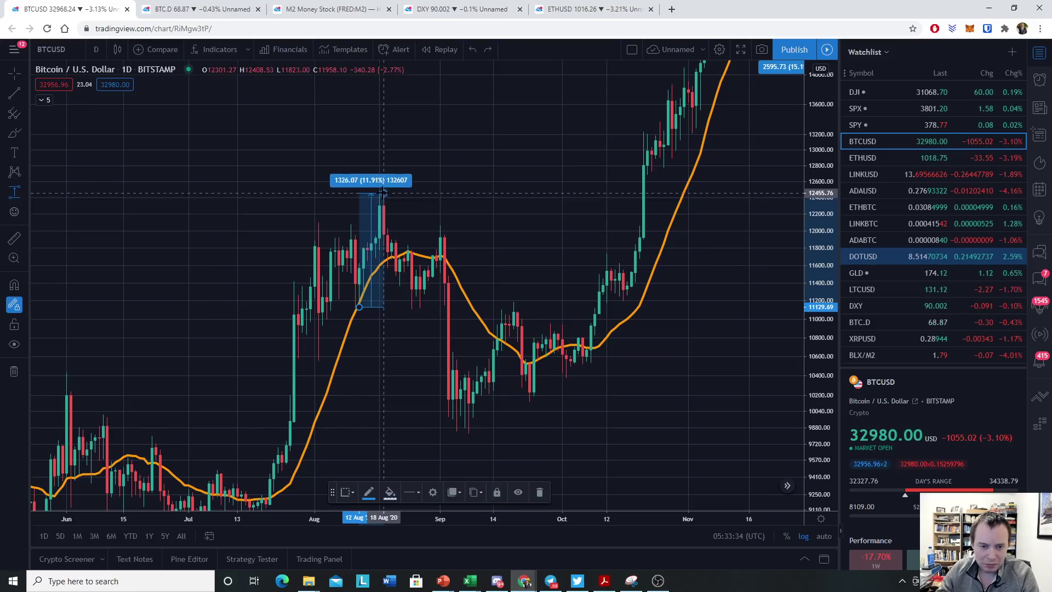
- Measure the price range from the moving average on 12 May 2020 to the 15 May high, and brush the sideways stretch through July
mouse_move(137, 307)
left_mouse_down()
mouse_move(446, 263)
mouse_move(559, 232)
left_mouse_up()
left_click_drag(813, 238, 813, 464)
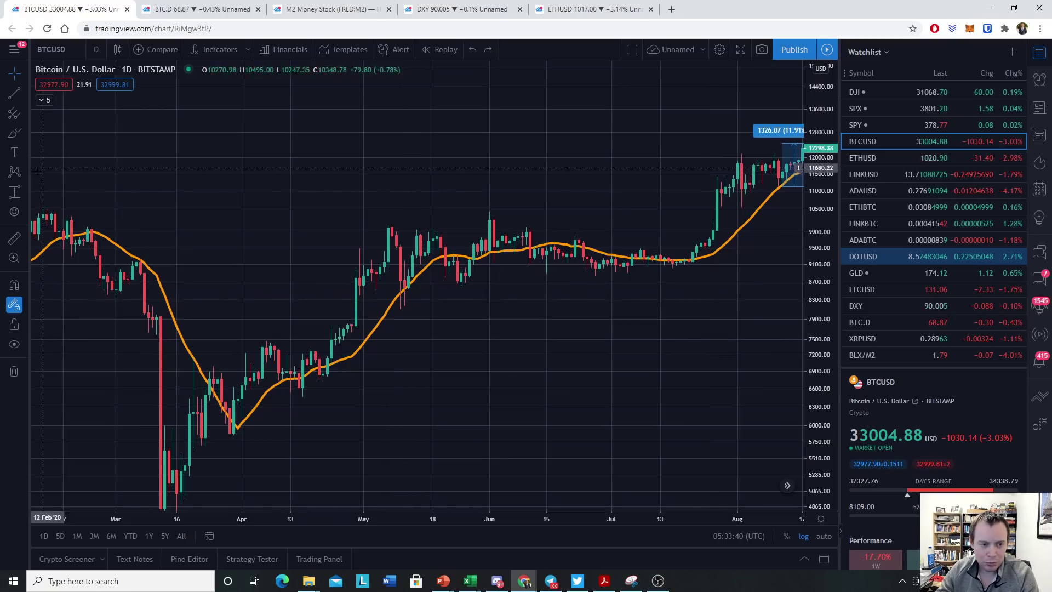
left_click(408, 288)
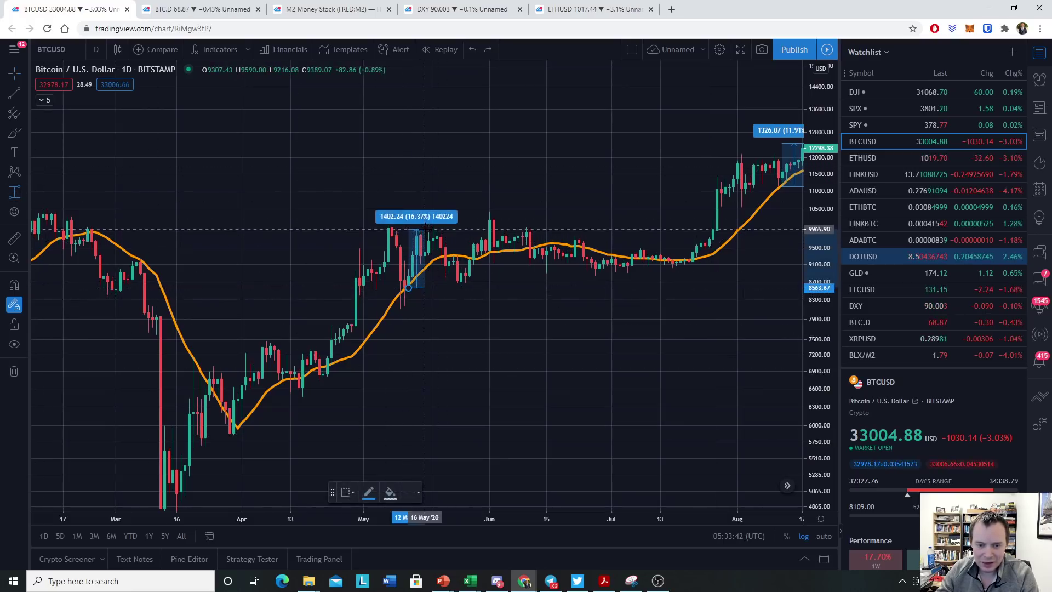
left_click(420, 231)
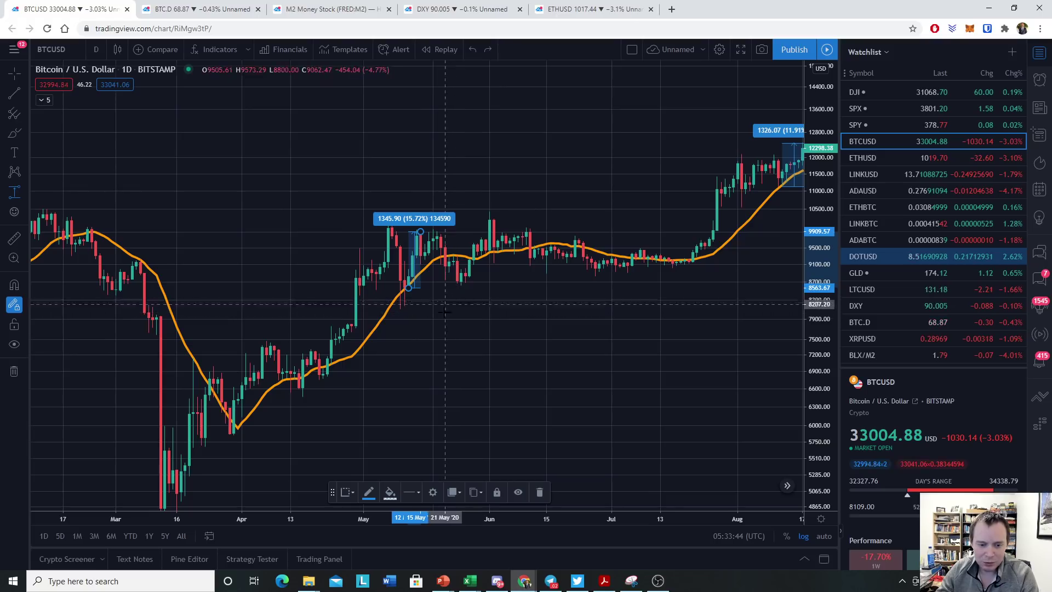
left_click(14, 133)
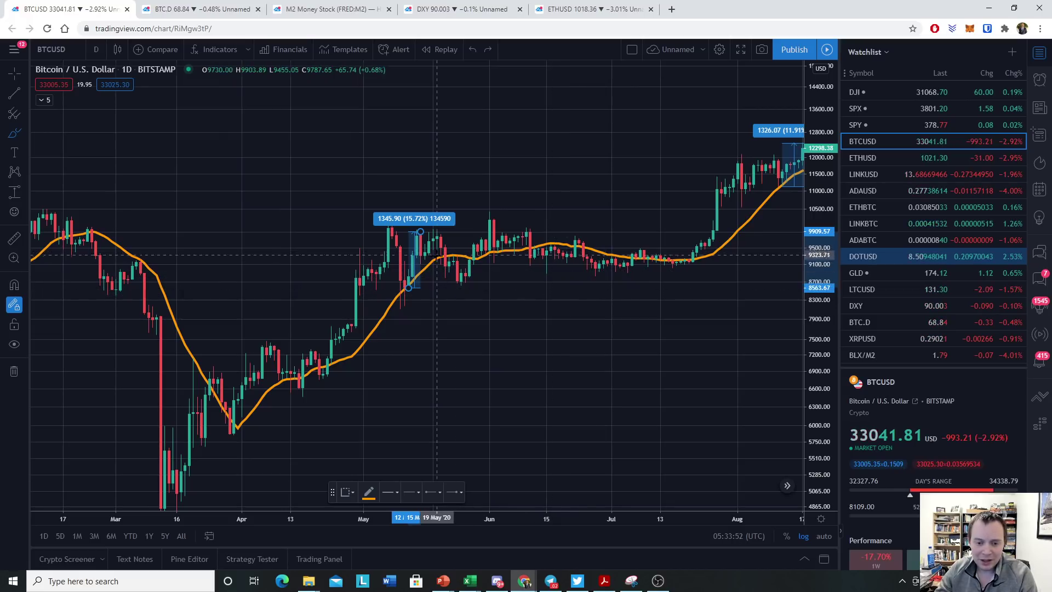
mouse_move(440, 247)
left_mouse_down()
mouse_move(455, 269)
mouse_move(482, 241)
mouse_move(713, 280)
left_mouse_up()
- Examine how price moved around the moving average from mid-2019 to early 2020, and return to the latest January 2021 candles
left_click_drag(165, 159, 617, 141)
scroll(630, 159, "down", 6)
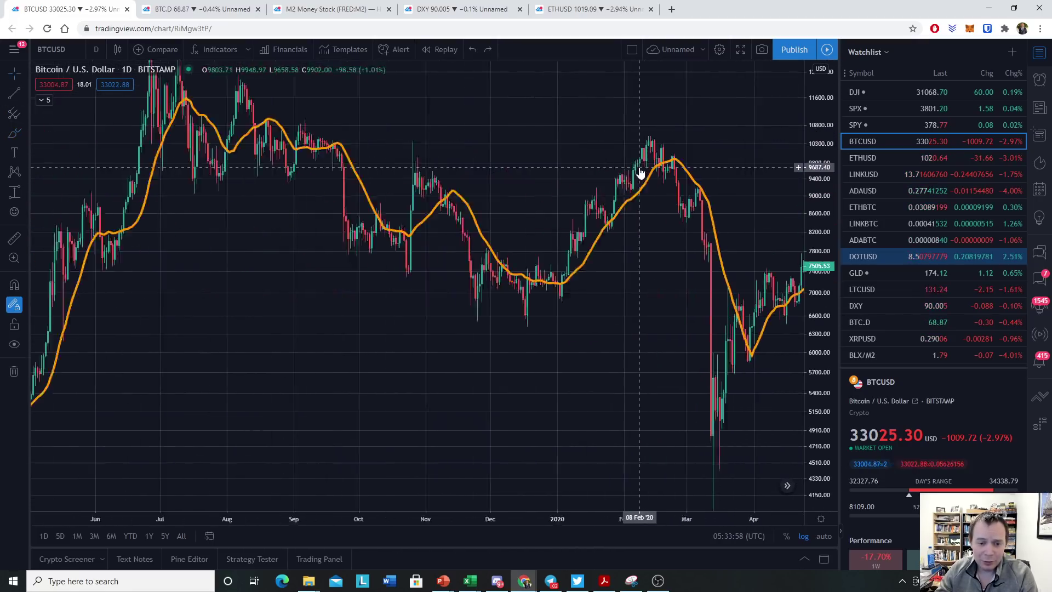
left_click_drag(693, 186, 131, 468)
left_click_drag(496, 291, 97, 489)
left_click_drag(459, 246, 564, 244)
scroll(548, 268, "up", 6)
left_click_drag(170, 240, 620, 234)
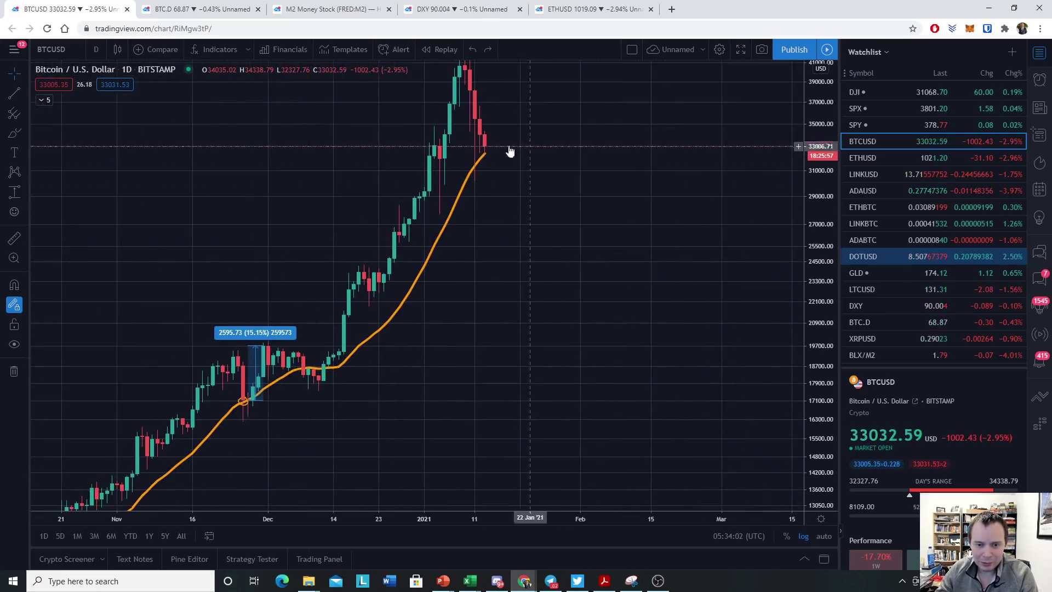
- Brush a projected drop below the moving average from the latest candle, and remove all drawings from the chart
mouse_move(485, 142)
left_mouse_down()
mouse_move(521, 204)
mouse_move(518, 221)
mouse_move(540, 198)
left_mouse_up()
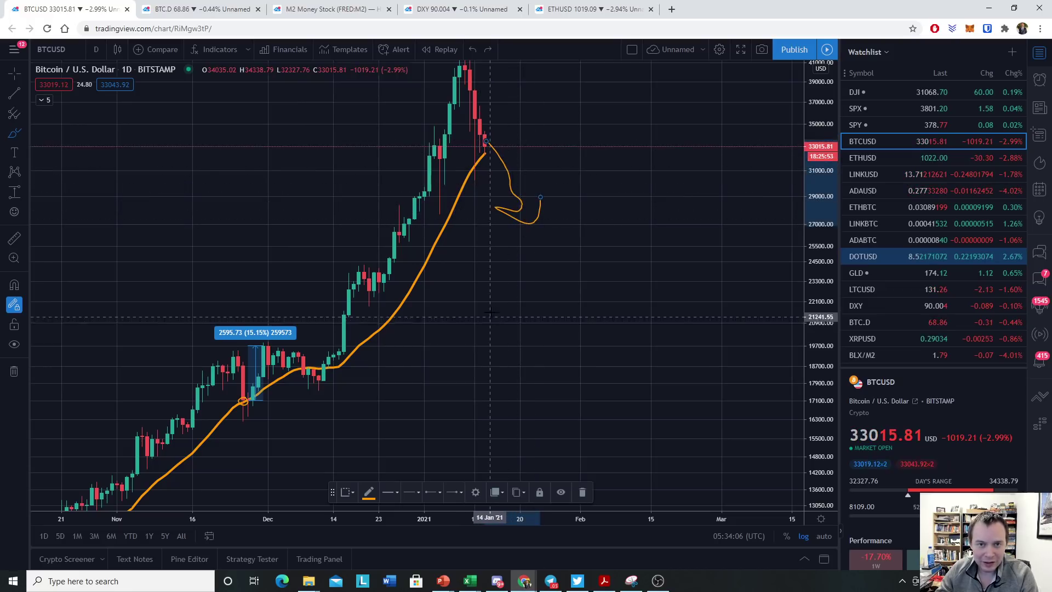
right_click(460, 286)
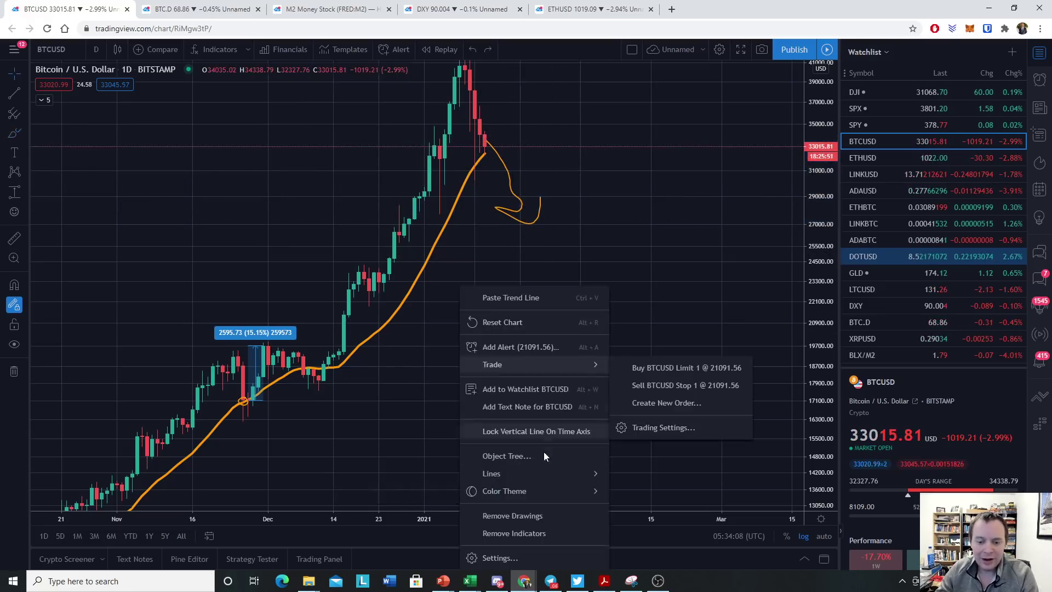
left_click(523, 511)
- Brush a sideways and a falling price path from the latest candle as two scenarios, and remove both drawings
left_click(14, 133)
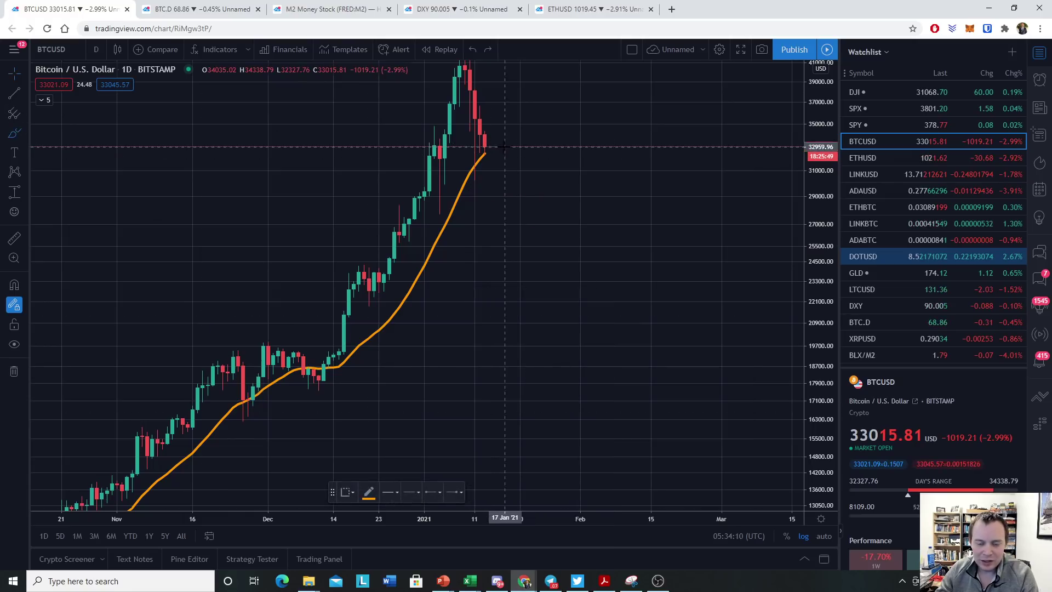
mouse_move(490, 162)
left_mouse_down()
mouse_move(508, 148)
mouse_move(515, 173)
mouse_move(560, 167)
left_mouse_up()
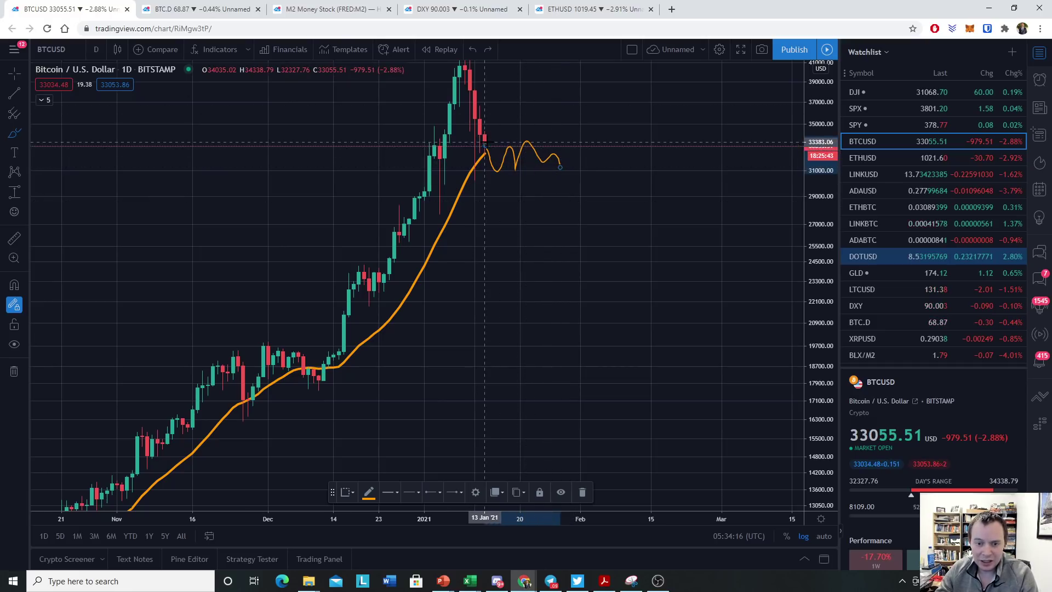
left_click_drag(486, 148, 525, 236)
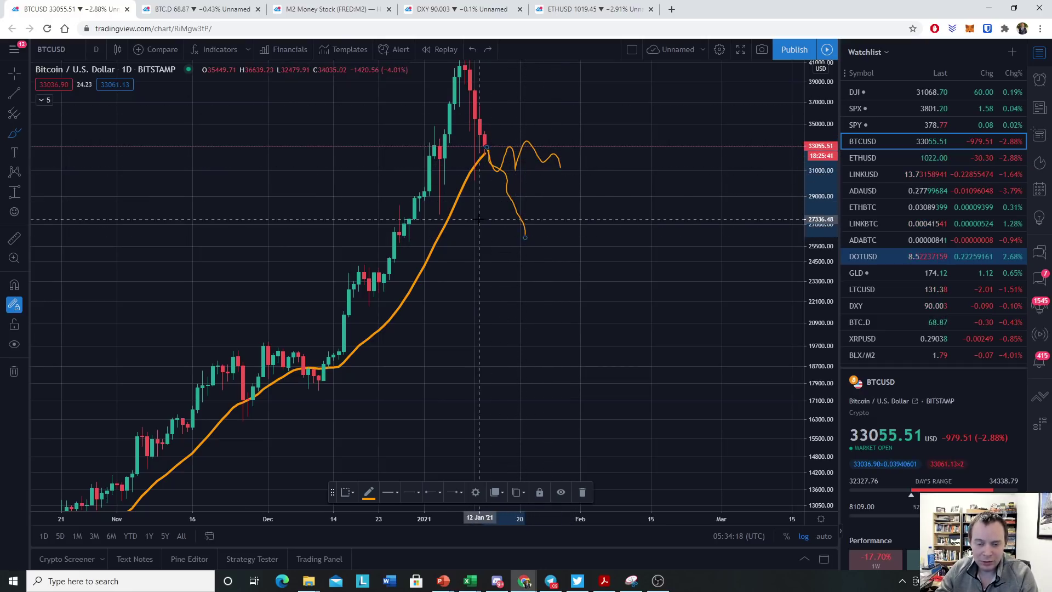
right_click(491, 348)
left_click(550, 512)
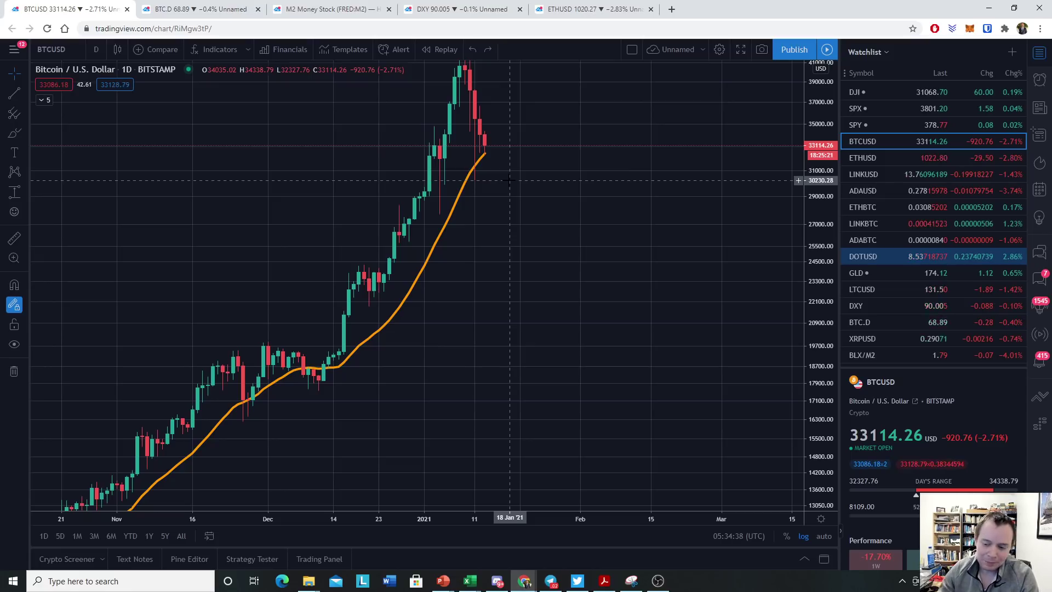
- Measure a price range from the moving average on 13 January 2021 up to about 36,449 on 19 January, and remove the measurement
left_click(16, 76)
left_click_drag(525, 252, 542, 320)
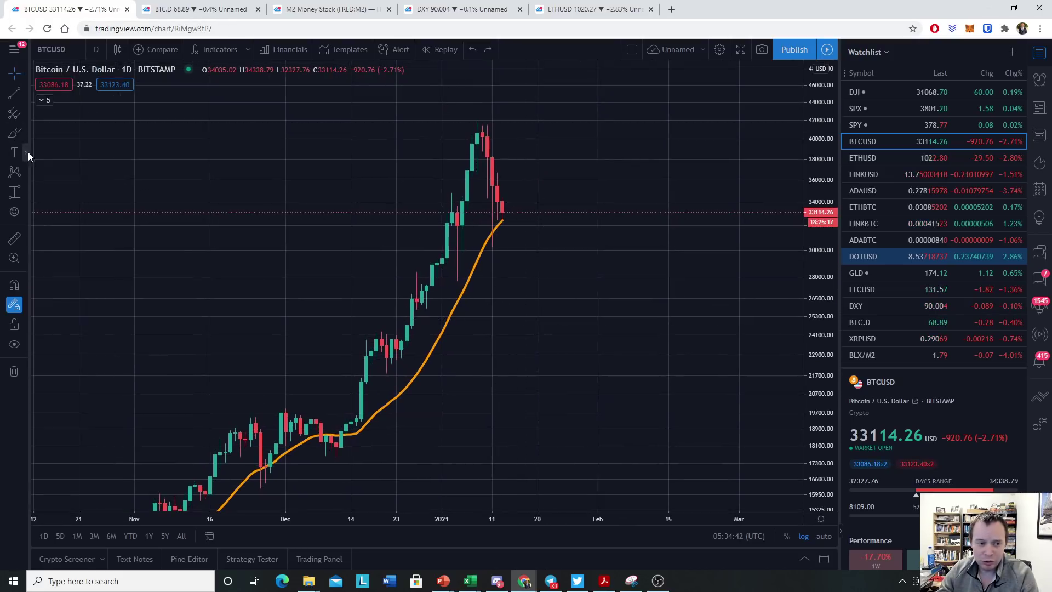
left_click(14, 192)
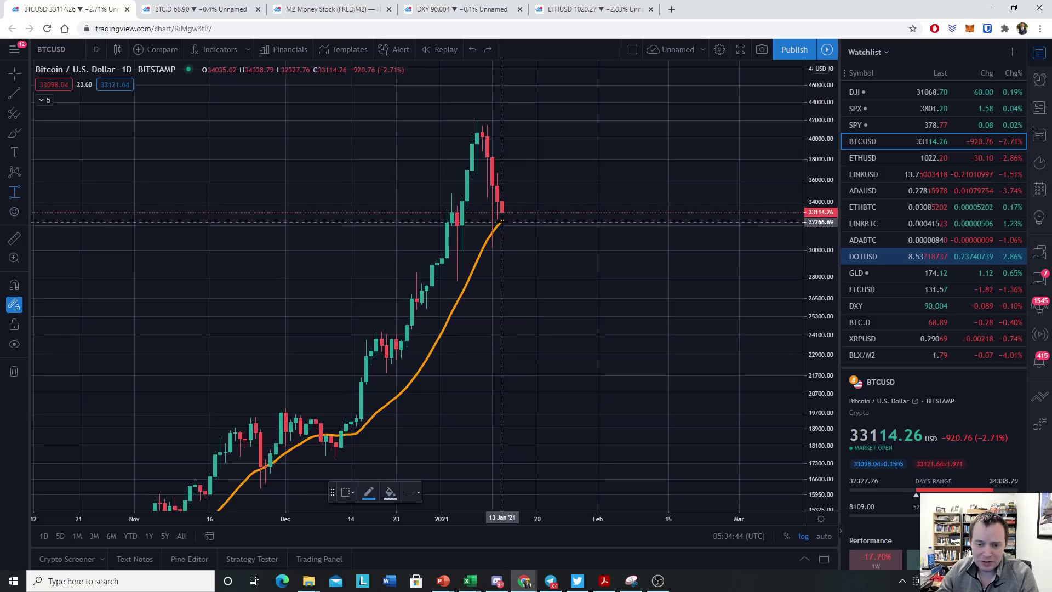
left_click(502, 221)
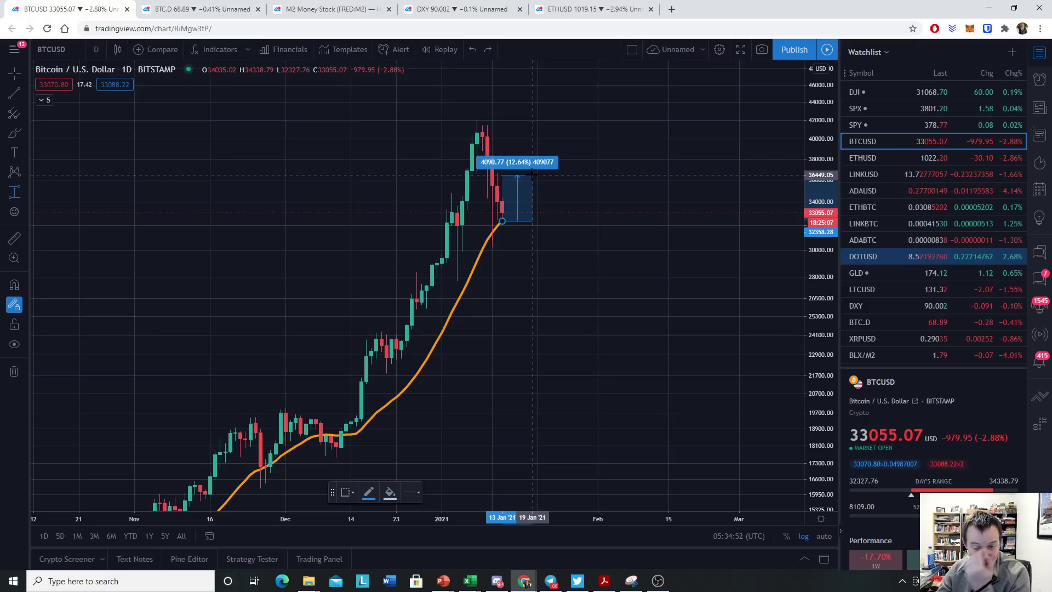
left_click(533, 174)
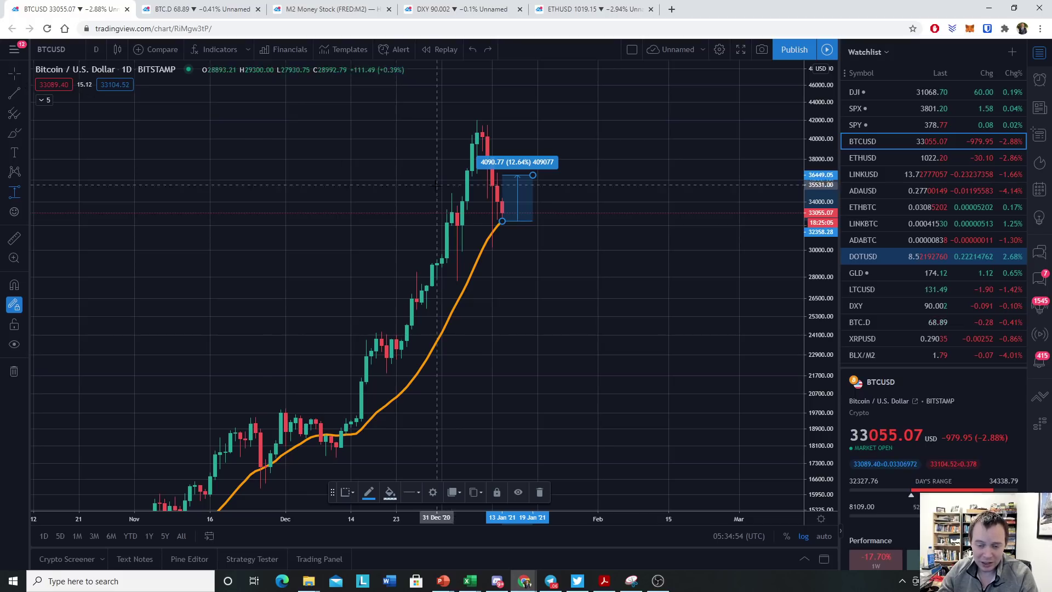
right_click(525, 245)
left_click(586, 473)
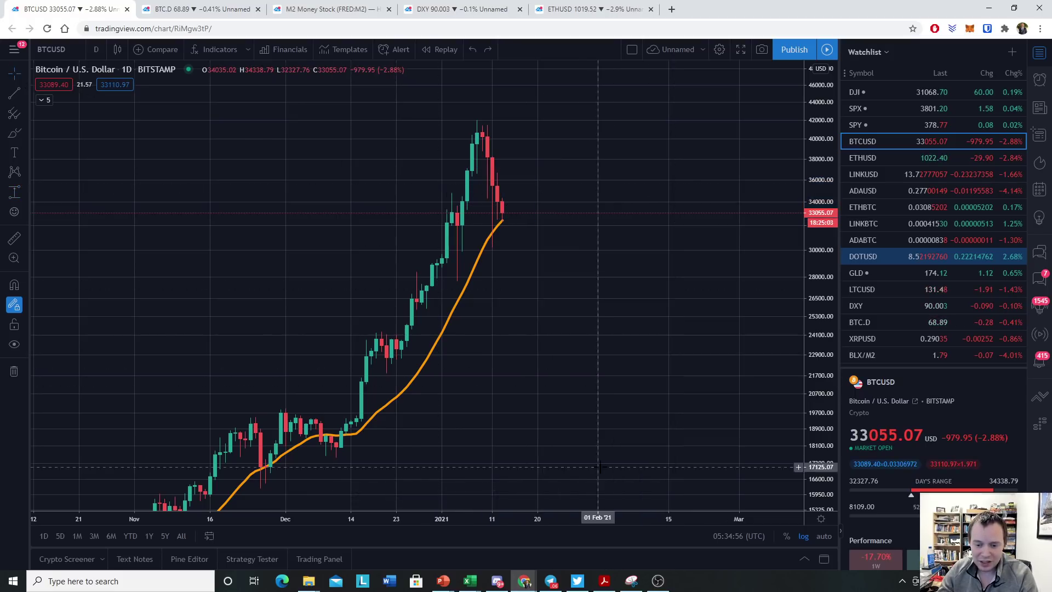
- Brush a sideways zigzag path from the latest candle along the moving average's level to about early February 2021, and remove it
left_click(14, 138)
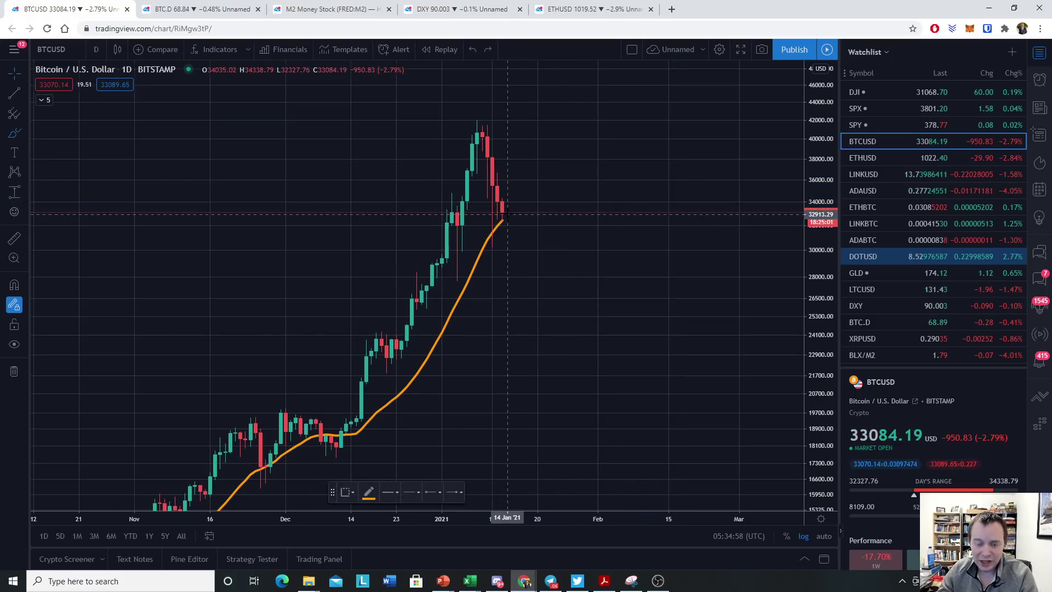
mouse_move(502, 210)
left_mouse_down()
mouse_move(508, 224)
mouse_move(608, 229)
left_mouse_up()
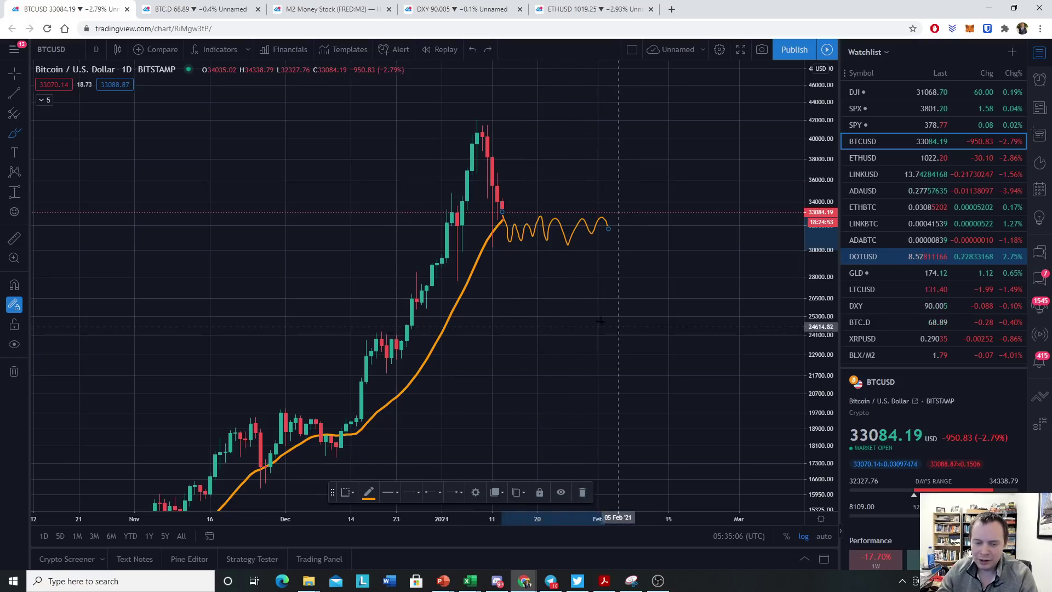
left_click(583, 493)
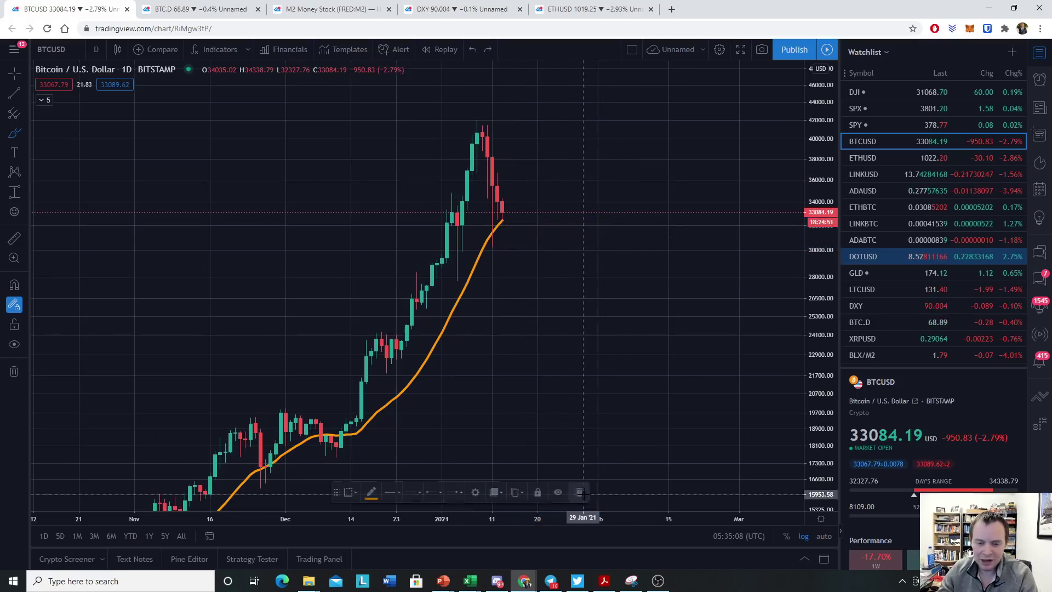
- Brush an outline of the rise from mid-December 2020 to the January peak and back down to the moving average, and remove it
left_click(16, 135)
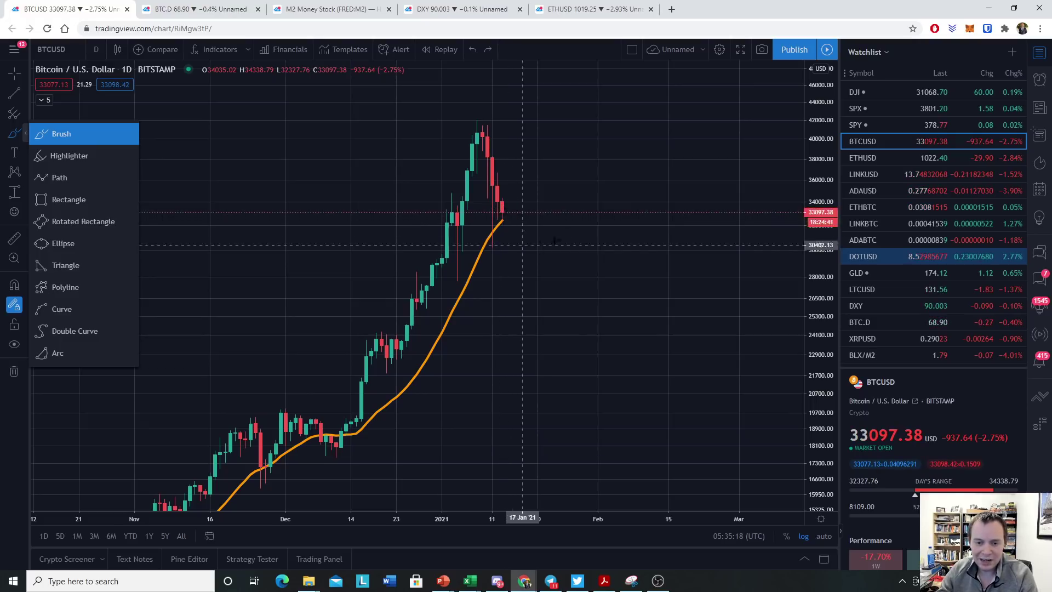
mouse_move(330, 438)
left_mouse_down()
mouse_move(411, 305)
mouse_move(462, 117)
mouse_move(498, 189)
left_mouse_up()
left_click_drag(508, 229, 507, 229)
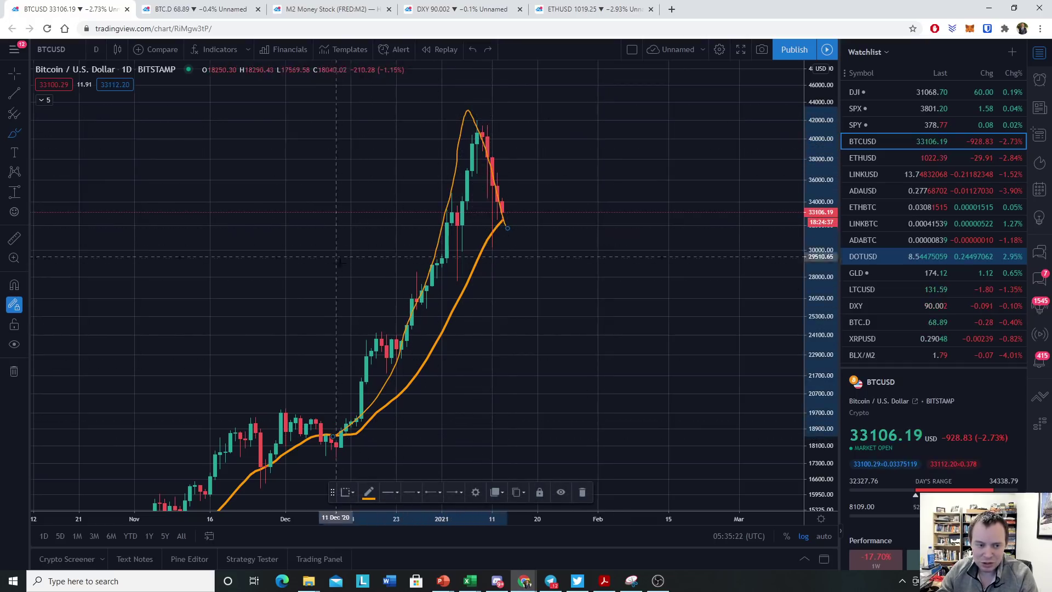
right_click(640, 351)
left_click(712, 518)
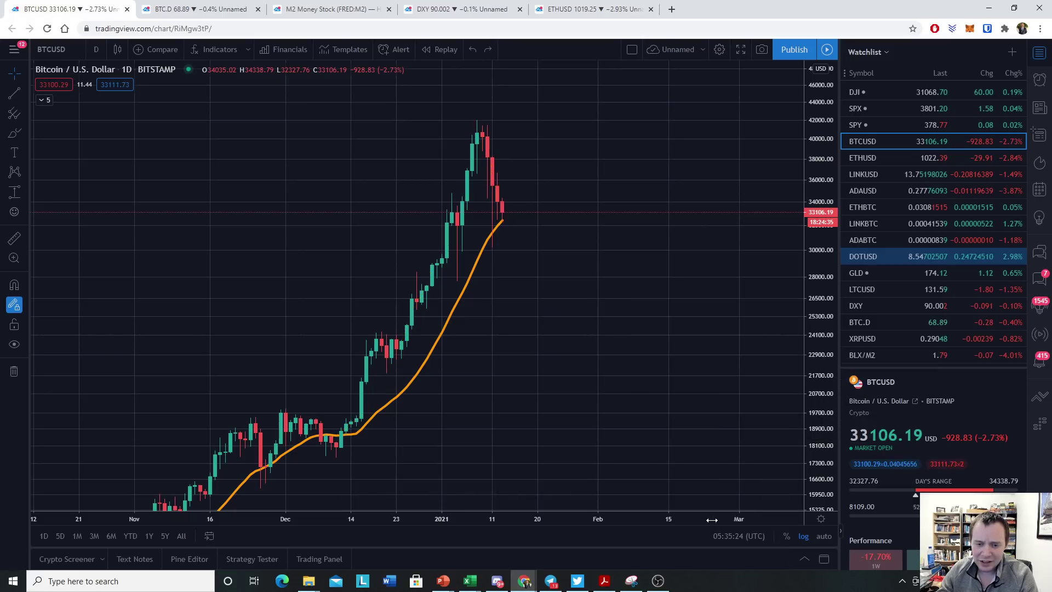
- Draw a falling trend line from about 41,603 on 10 January 2021 to about 27,900 on 17 January
scroll(566, 336, "up", 2)
left_click_drag(823, 474, 824, 404)
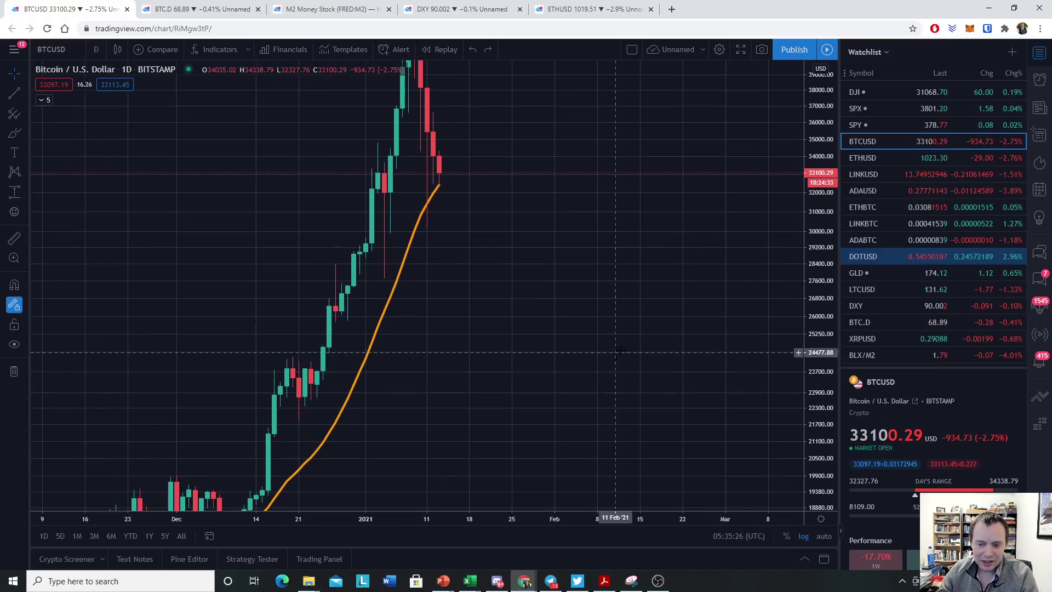
left_click(13, 73)
left_click_drag(555, 223, 630, 309)
left_click_drag(822, 222, 827, 323)
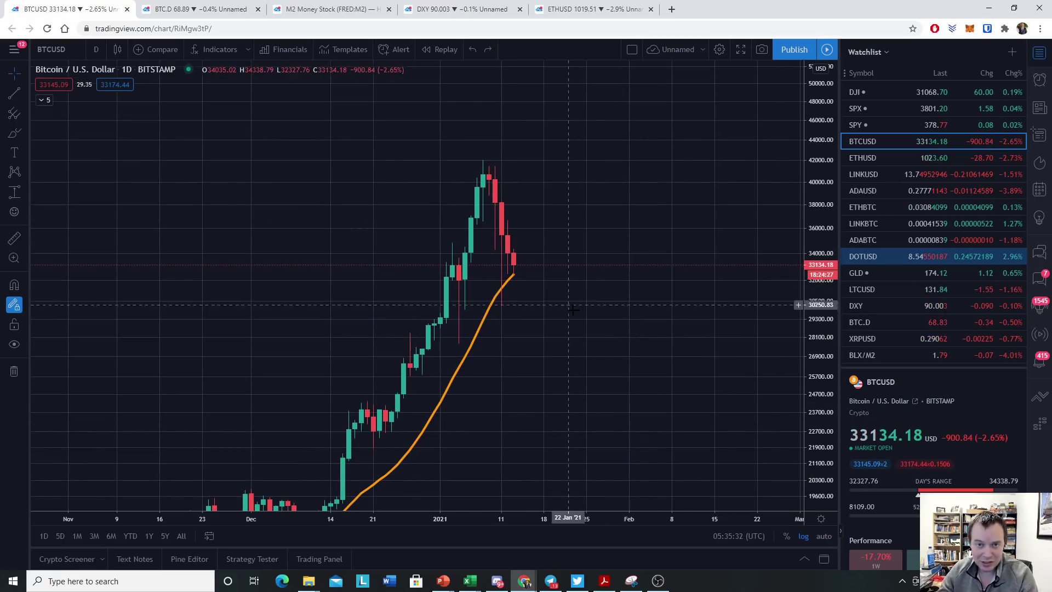
left_click_drag(552, 364, 550, 303)
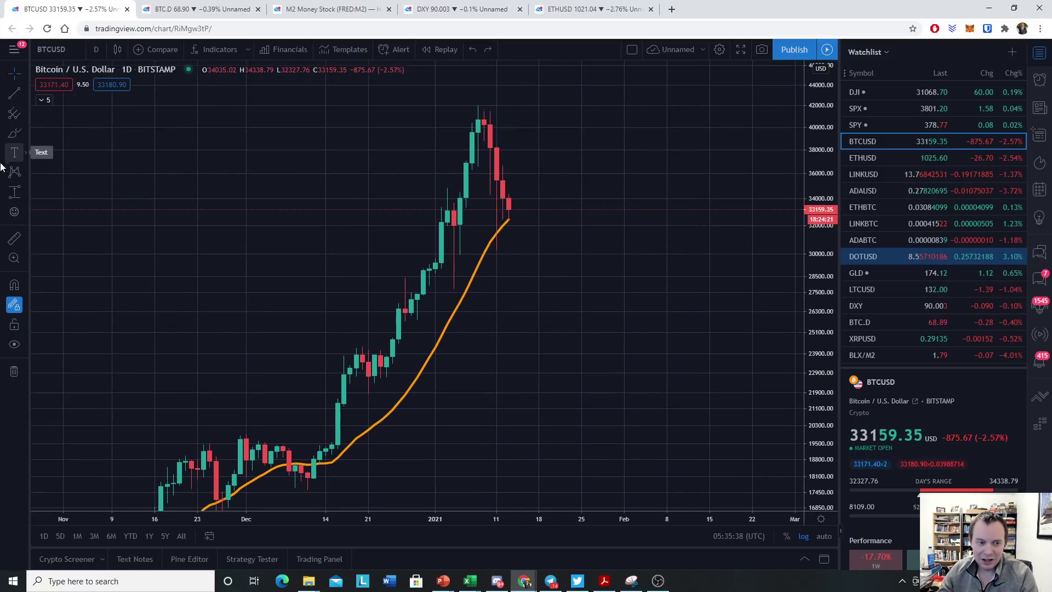
left_click(14, 94)
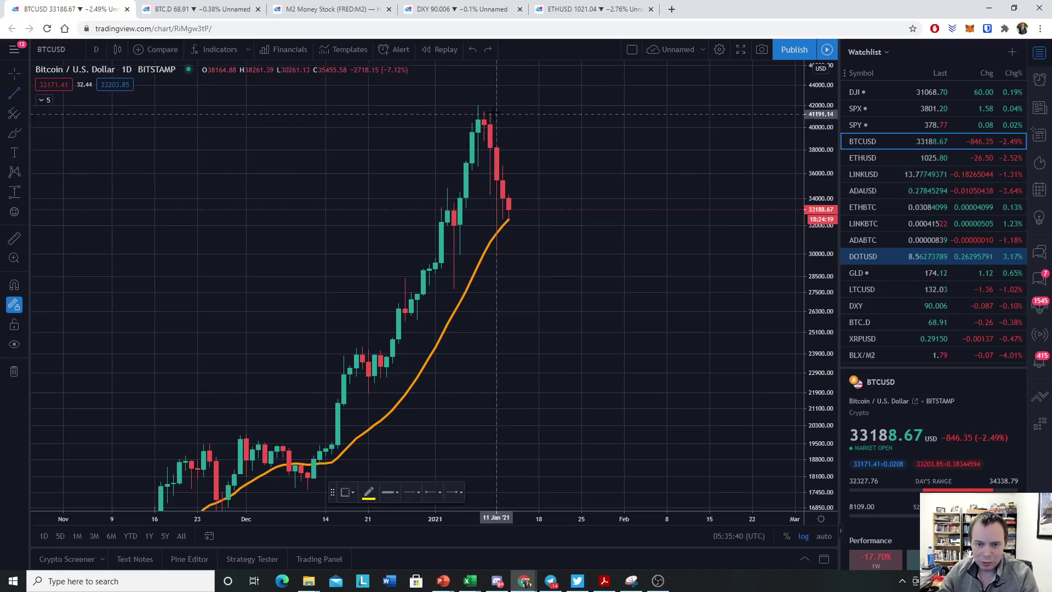
left_click(491, 111)
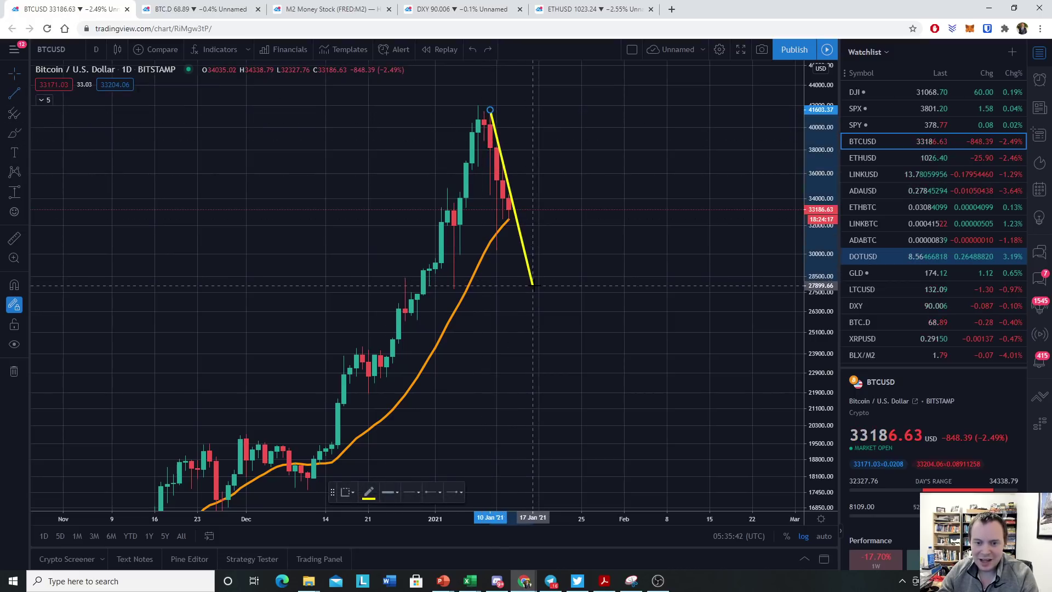
left_click(533, 285)
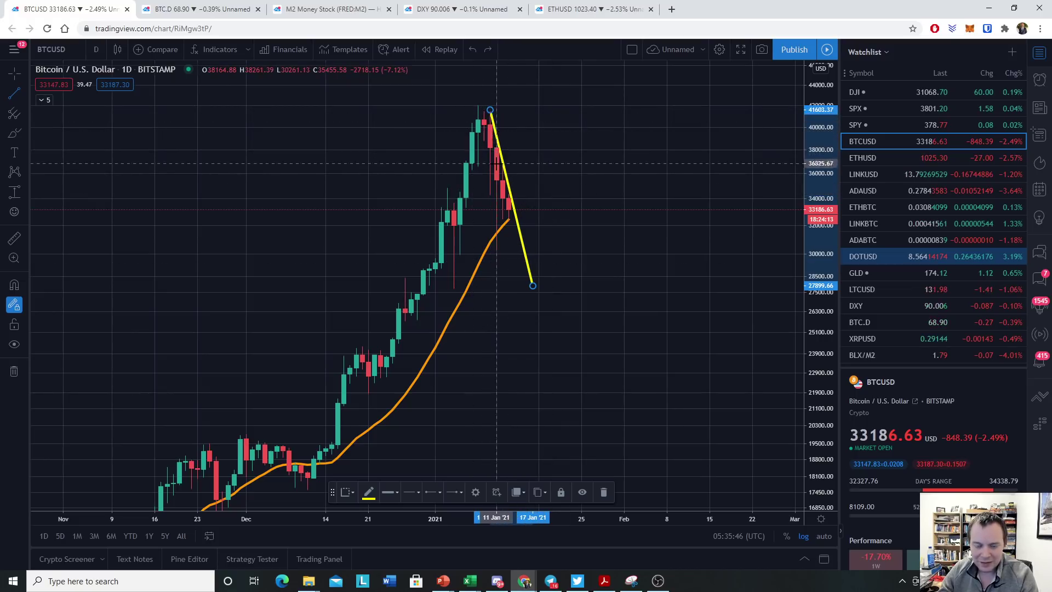
- Draw a short falling trend line across the 11 and 12 January candles, and remove that short line
left_click(496, 150)
left_click(503, 186)
scroll(502, 186, "up", 3)
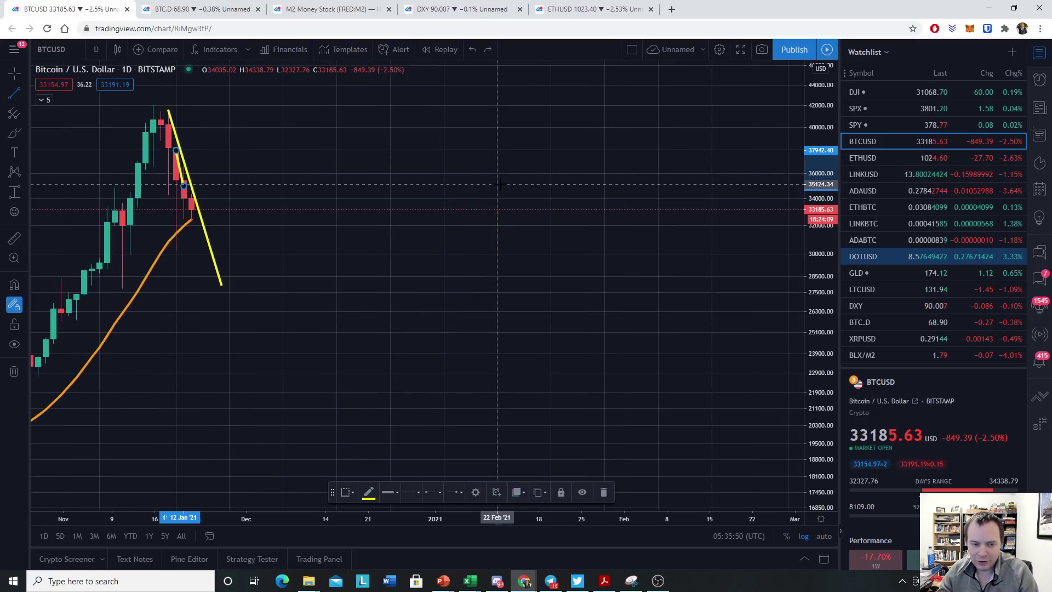
left_click_drag(481, 222, 639, 225)
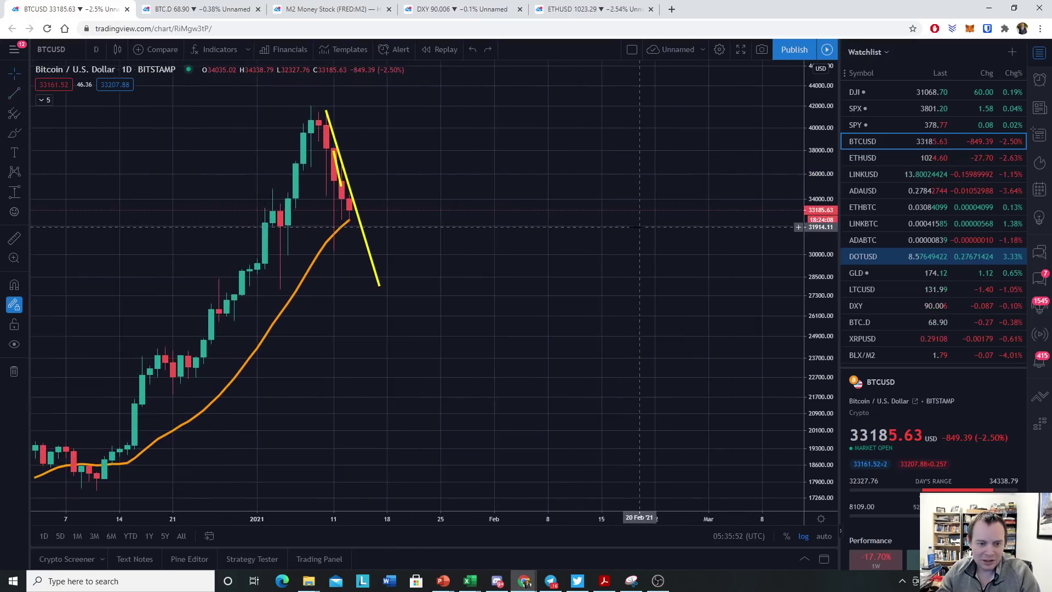
left_click(338, 176)
left_click_drag(338, 179, 481, 183)
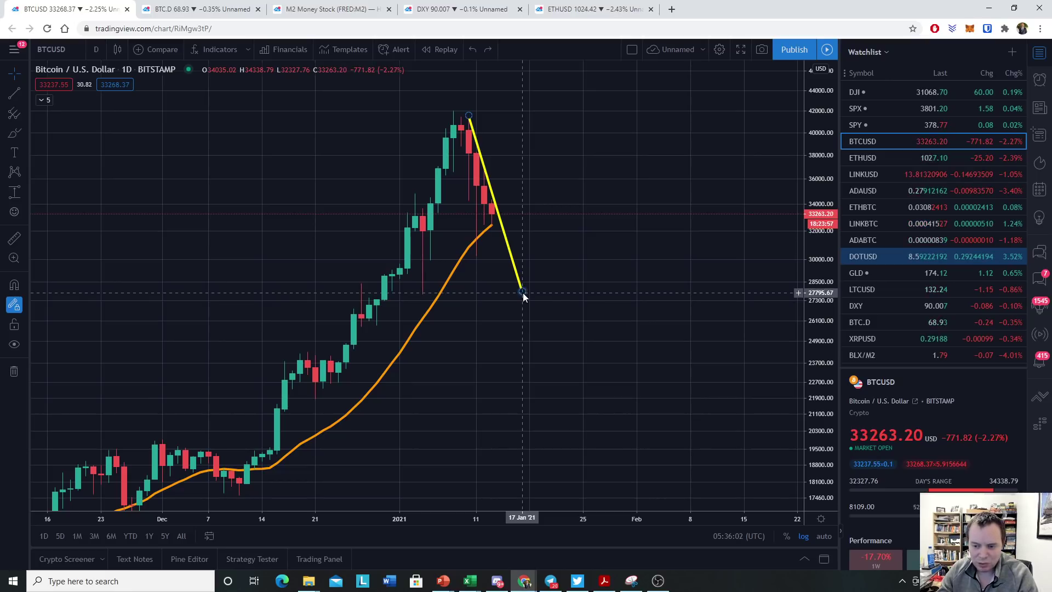
- Brush a circle around the moving average's tip at the latest candles, and an arc along the late November 2020 drop
left_click(14, 133)
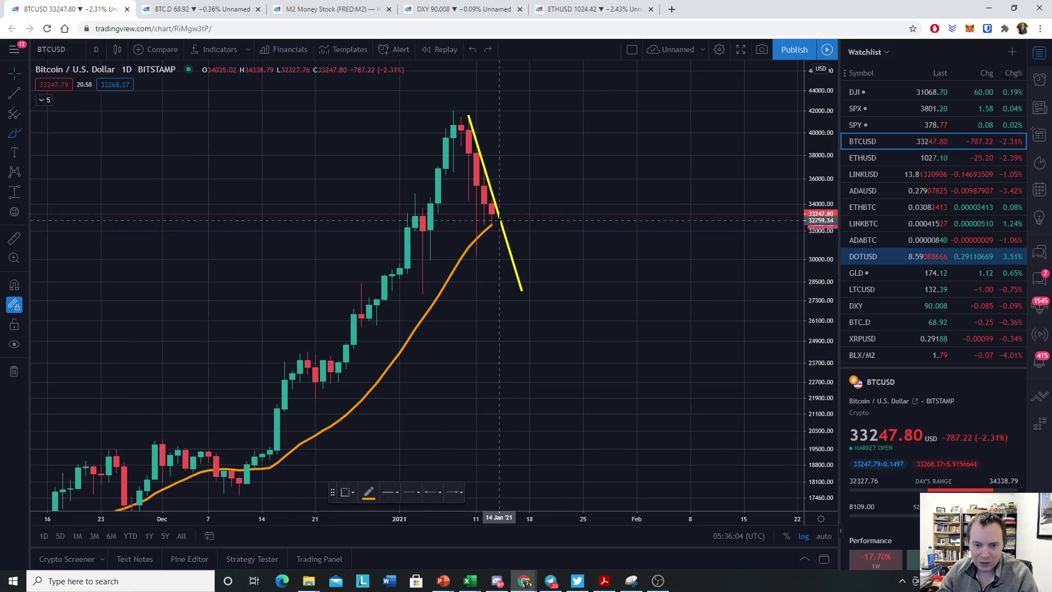
mouse_move(483, 237)
left_mouse_down()
mouse_move(496, 226)
mouse_move(491, 238)
left_mouse_up()
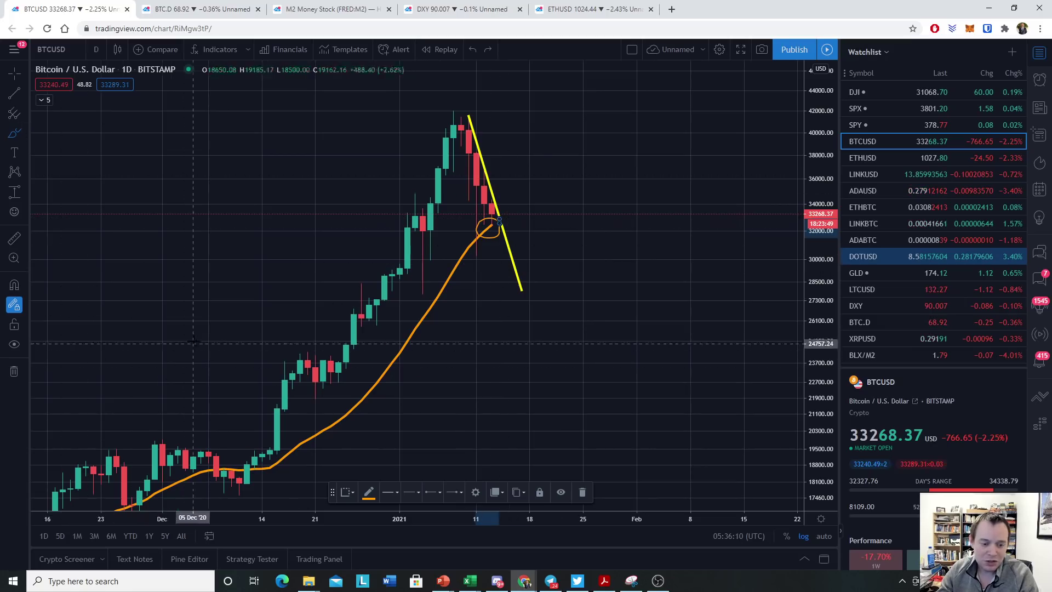
scroll(599, 219, "down", 3)
left_click_drag(819, 175, 819, 307)
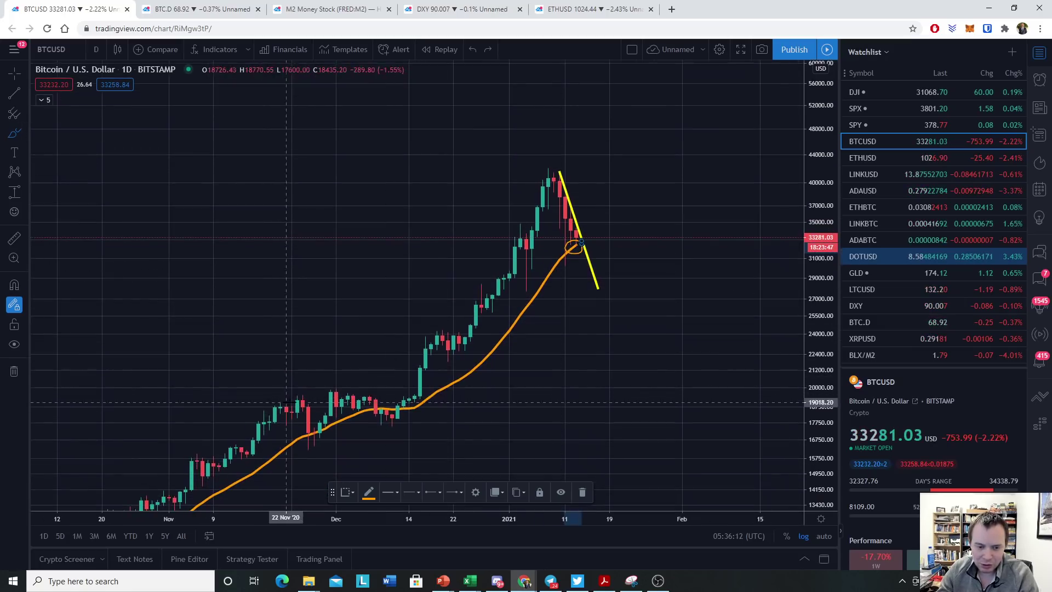
left_click_drag(299, 398, 308, 437)
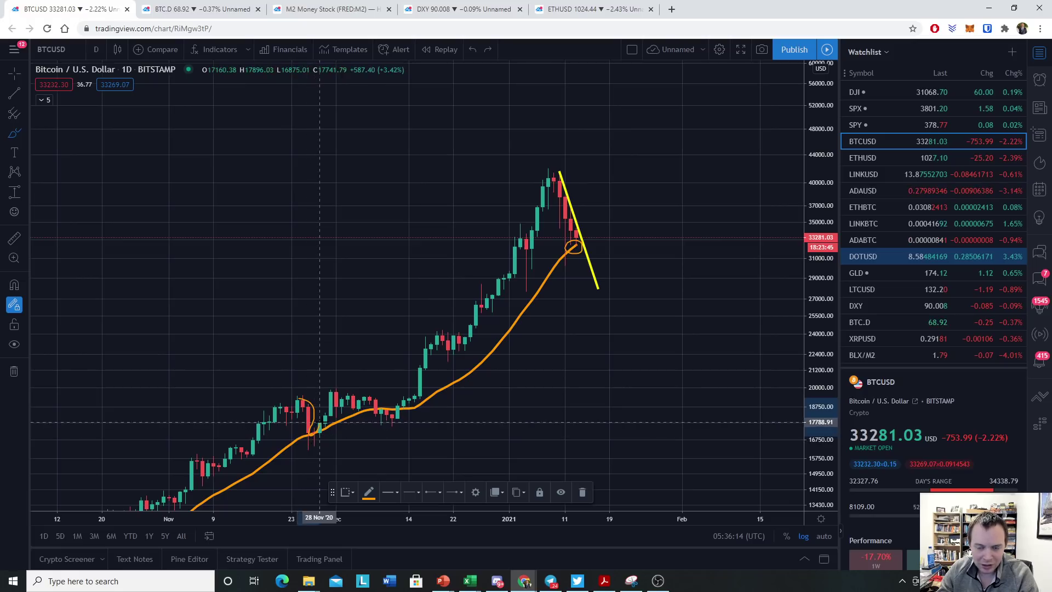
- Remove all drawings from the chart
left_click(25, 133)
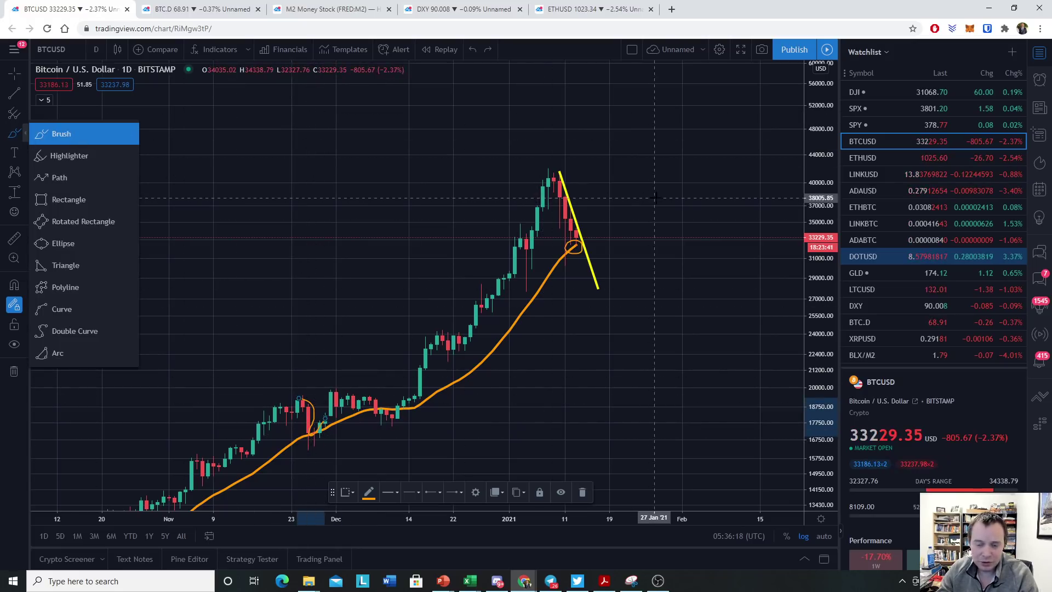
left_click(14, 73)
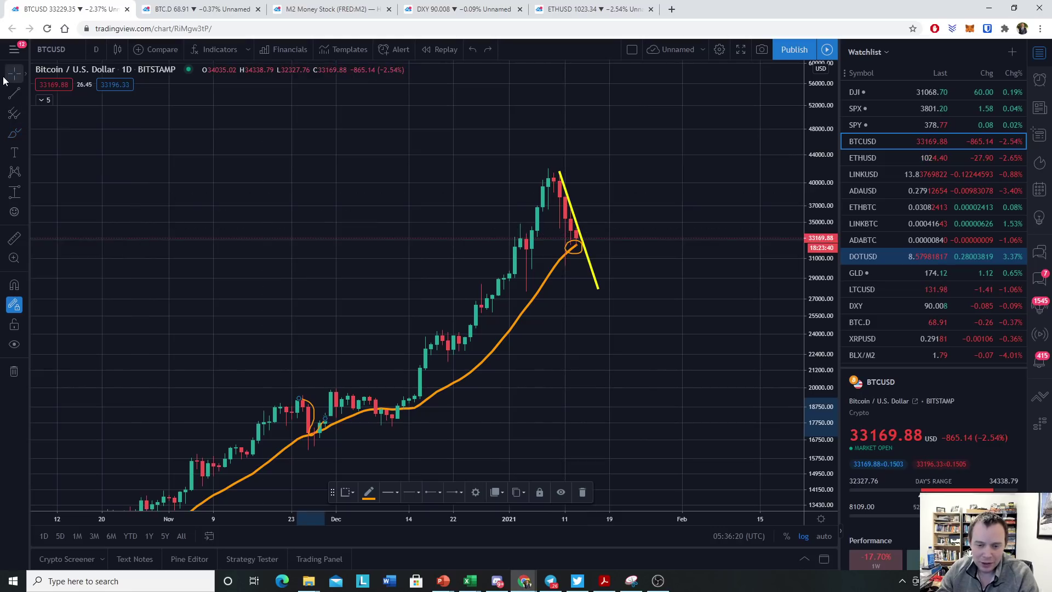
right_click(235, 189)
left_click(280, 422)
- Examine how the price moved around the moving average from mid-2015 through the 2017 rally
left_click_drag(615, 442, 653, 290)
scroll(653, 290, "down", 10)
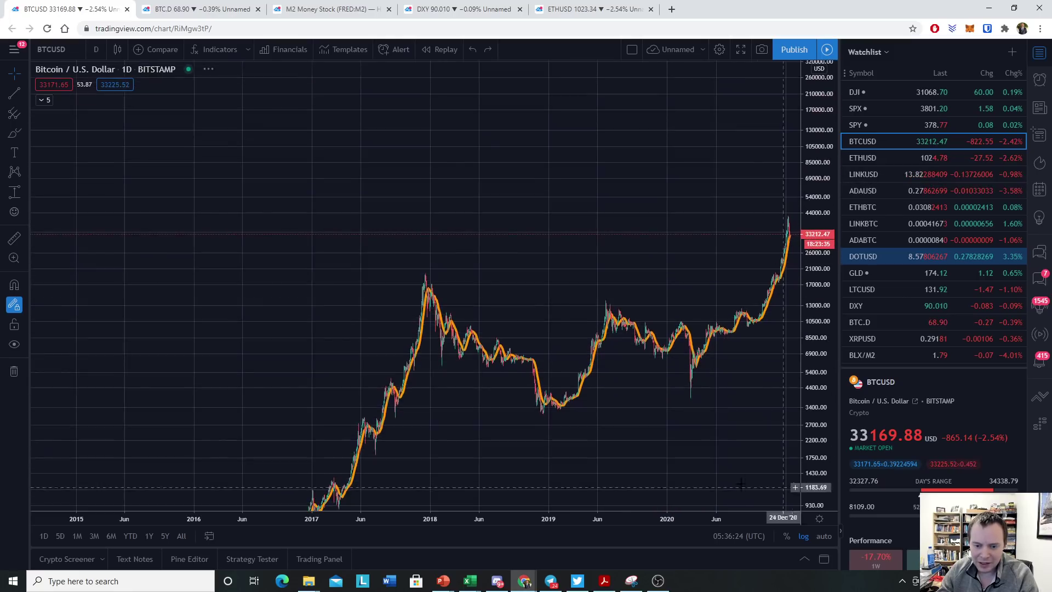
scroll(648, 314, "up", 5)
scroll(647, 314, "up", 5)
scroll(312, 323, "up", 3)
left_click_drag(314, 324, 964, 192)
left_click_drag(540, 247, 950, 230)
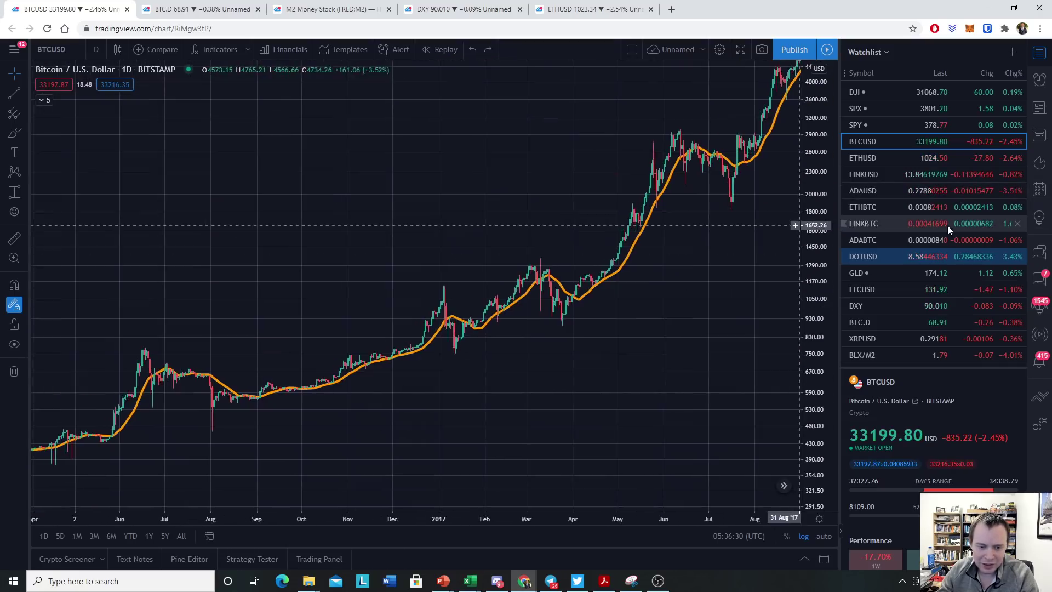
scroll(516, 304, "up", 3)
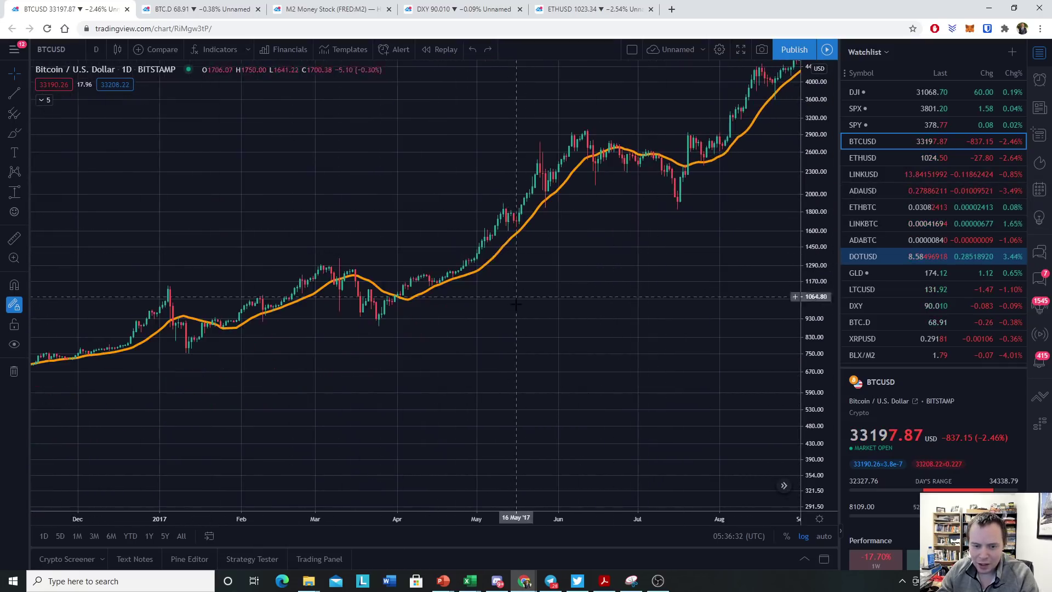
left_click_drag(517, 332, 881, 281)
scroll(758, 322, "down", 5)
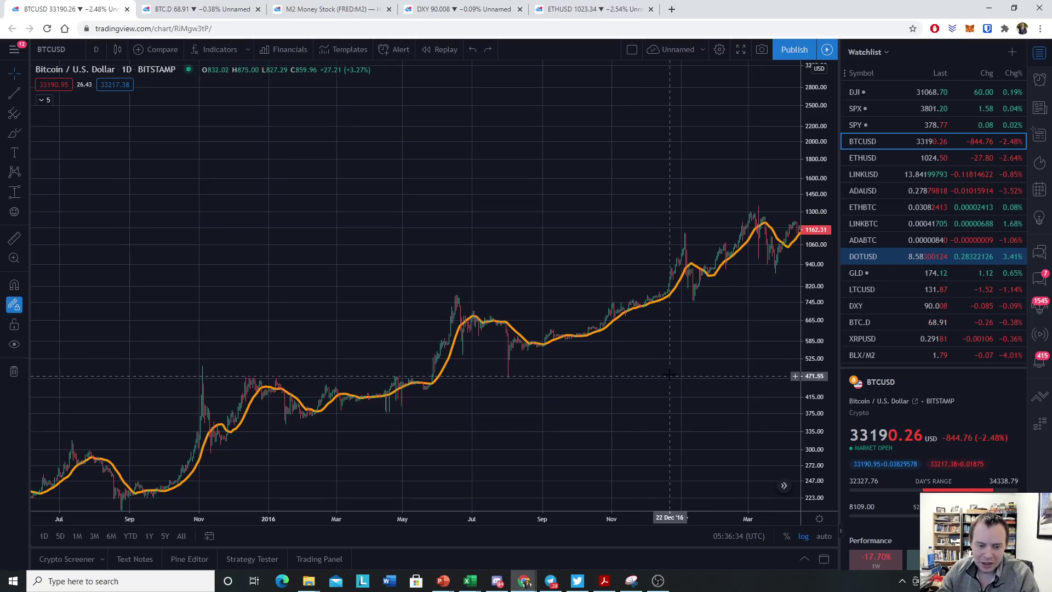
- Follow the price and moving average from the 2017 rally through 2020, ending at the latest January 2021 candles
left_click_drag(711, 352, 23, 470)
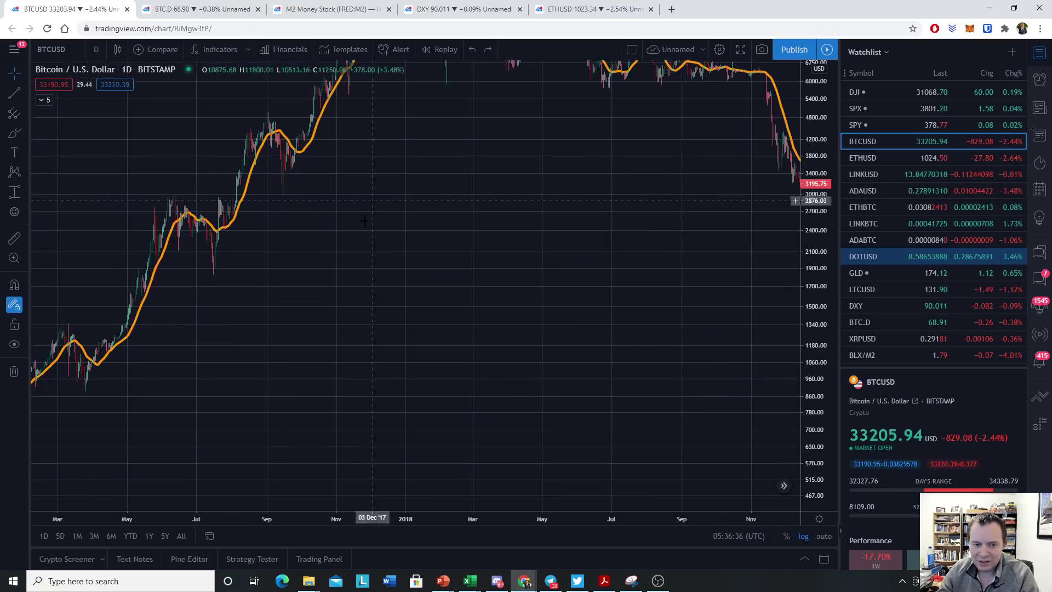
left_click_drag(374, 199, 33, 556)
left_click_drag(552, 335, 92, 137)
left_click_drag(609, 257, 140, 454)
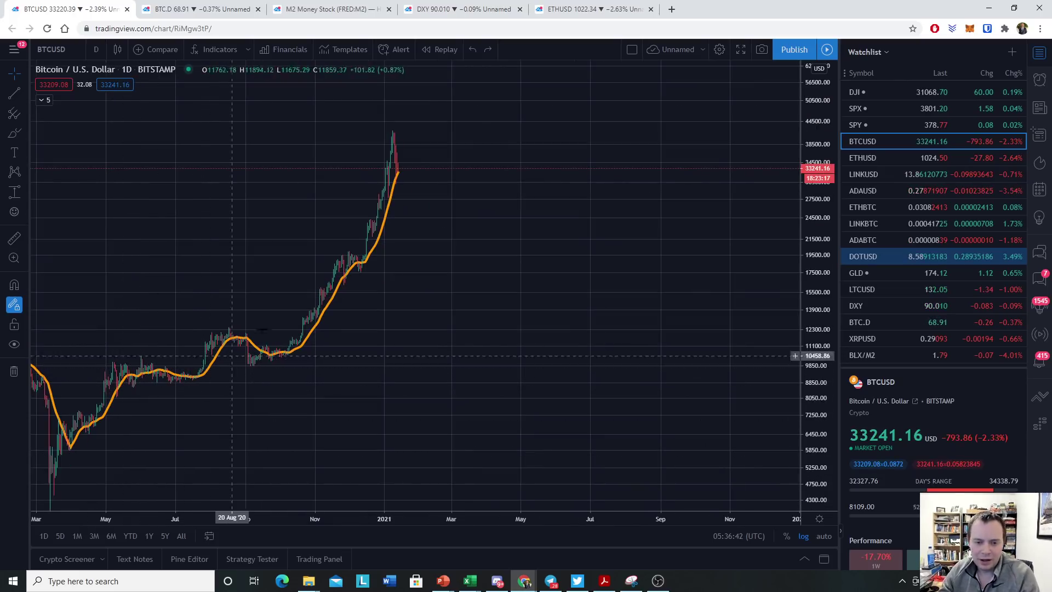
scroll(474, 307, "up", 2)
left_click_drag(230, 347, 629, 368)
left_click_drag(803, 460, 803, 384)
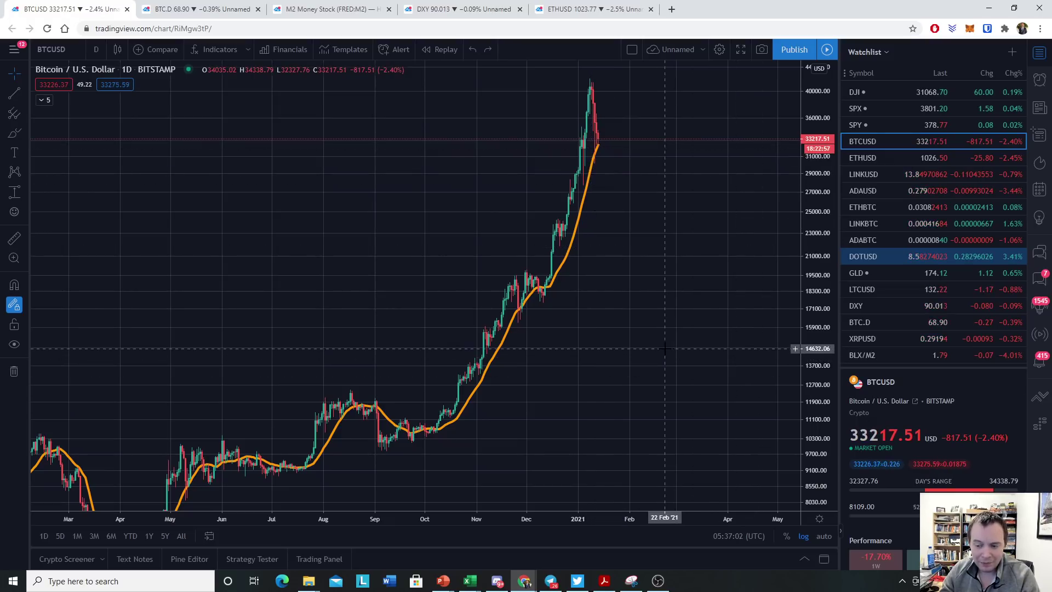
scroll(562, 208, "up", 5)
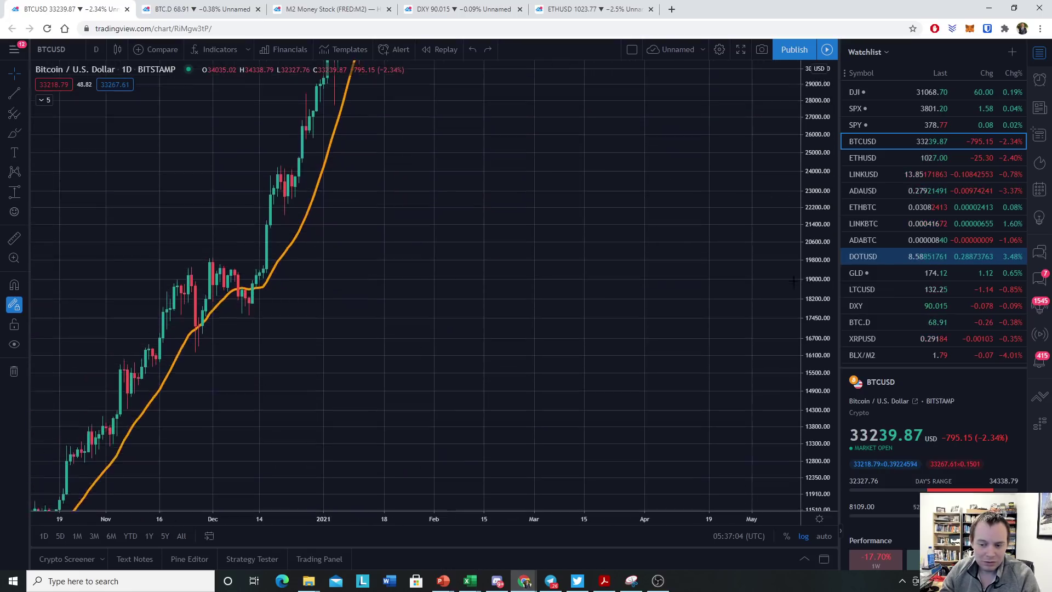
left_click_drag(794, 281, 795, 274)
left_click_drag(505, 159, 690, 404)
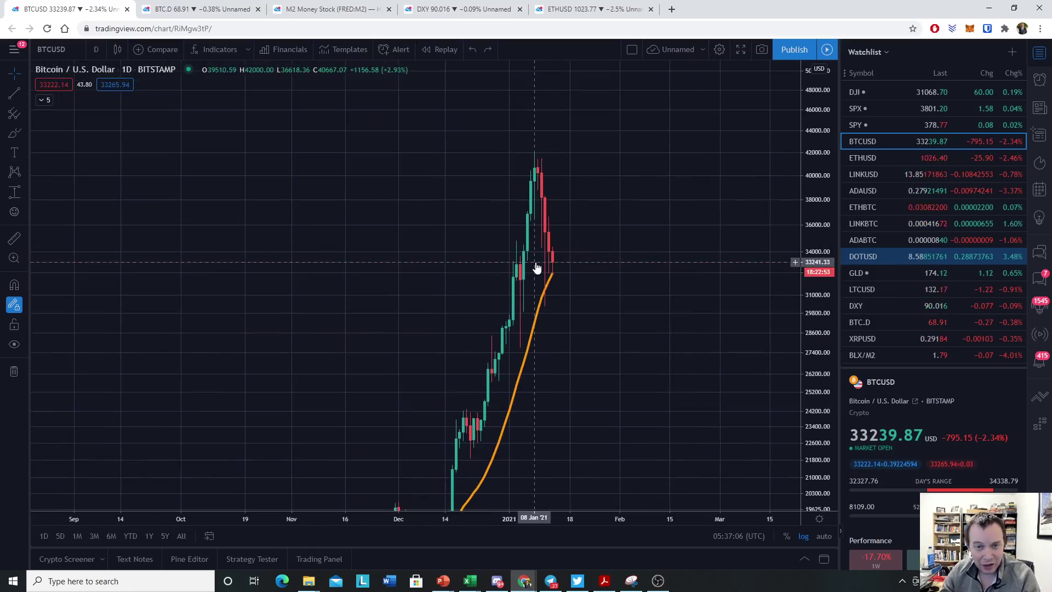